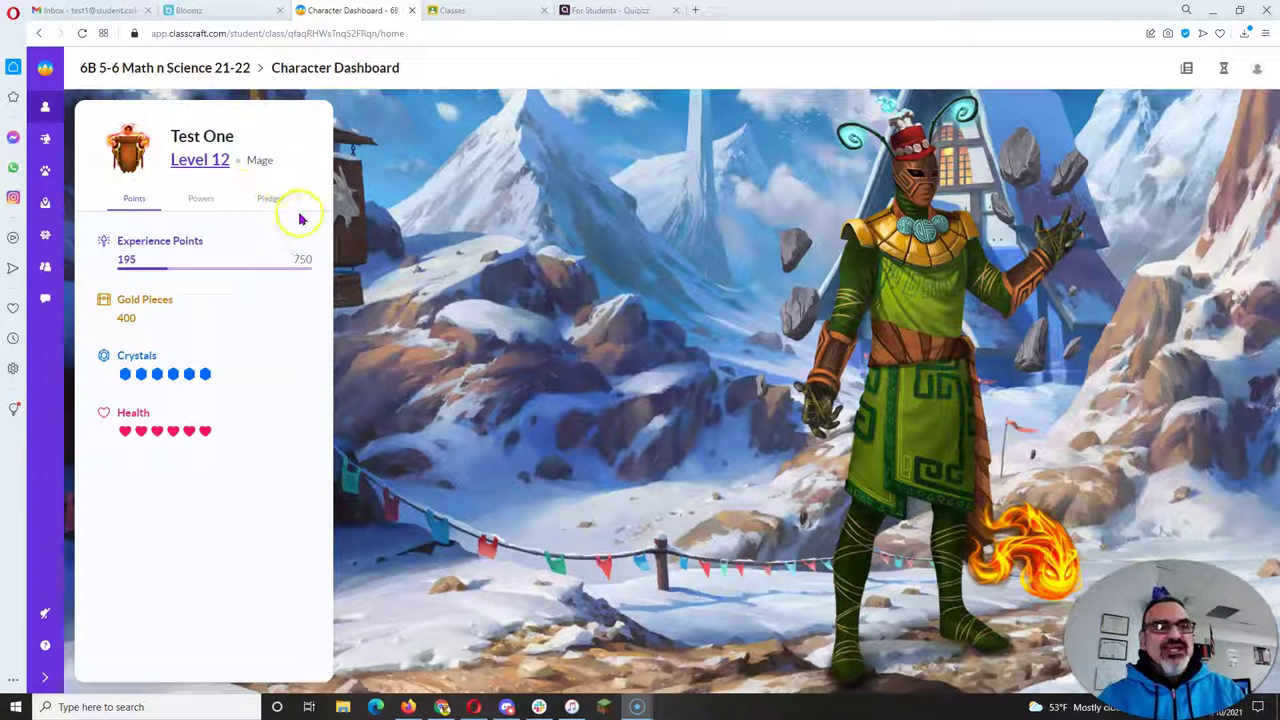
# - Open the 5-6 Math quest map from Classcraft's Quests and pan to Let's Visualize Your Data
pyautogui.click(45, 203)
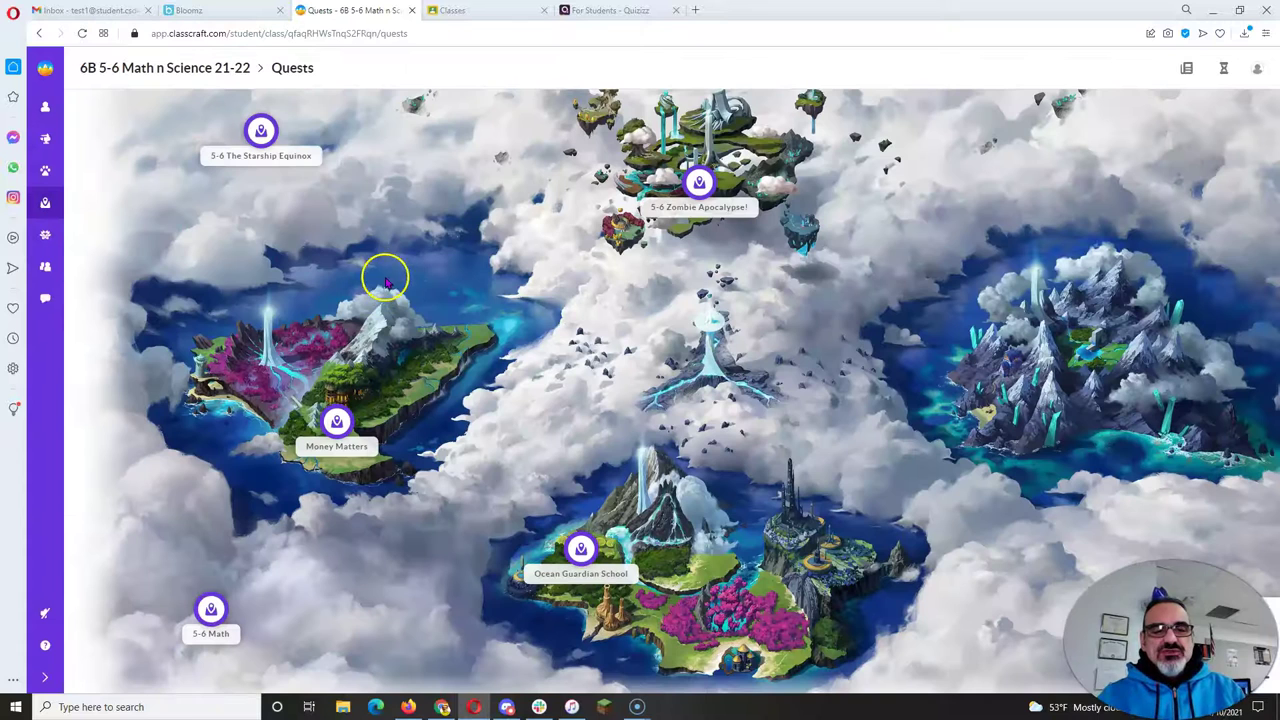
pyautogui.scroll(4, 415, 495)
pyautogui.moveTo(333, 537); pyautogui.dragTo(680, 277)
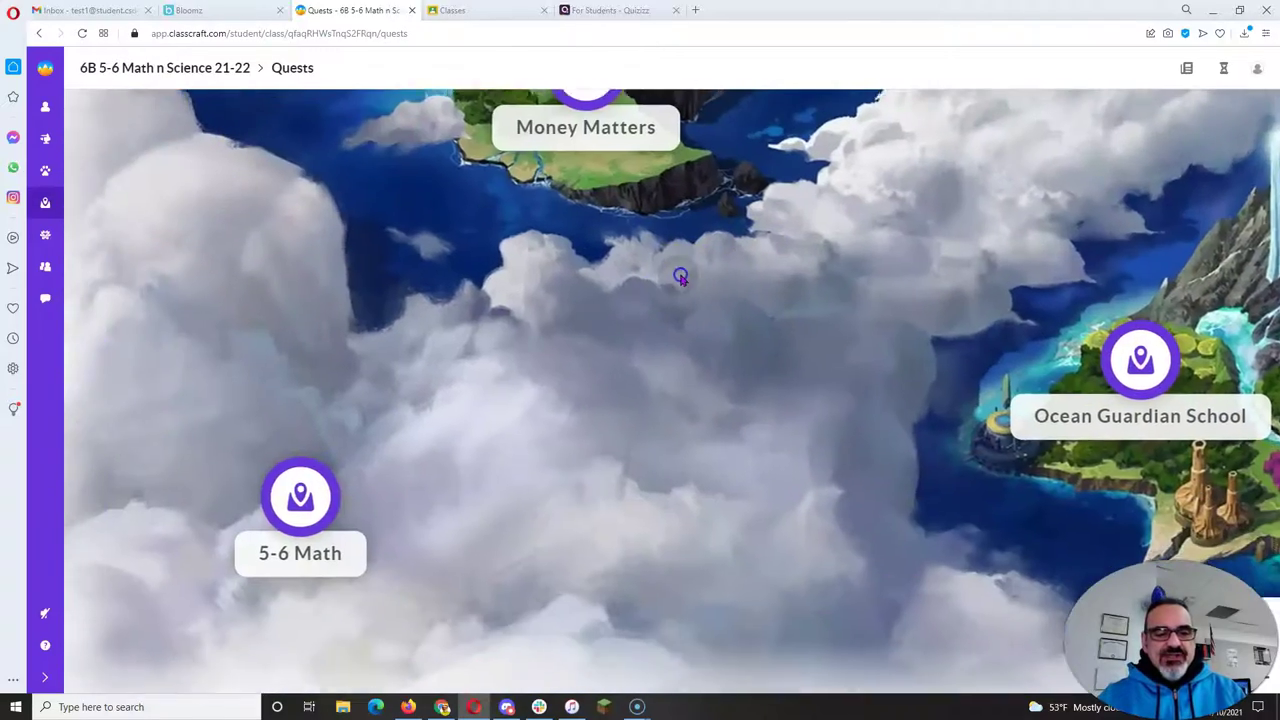
pyautogui.click(305, 500)
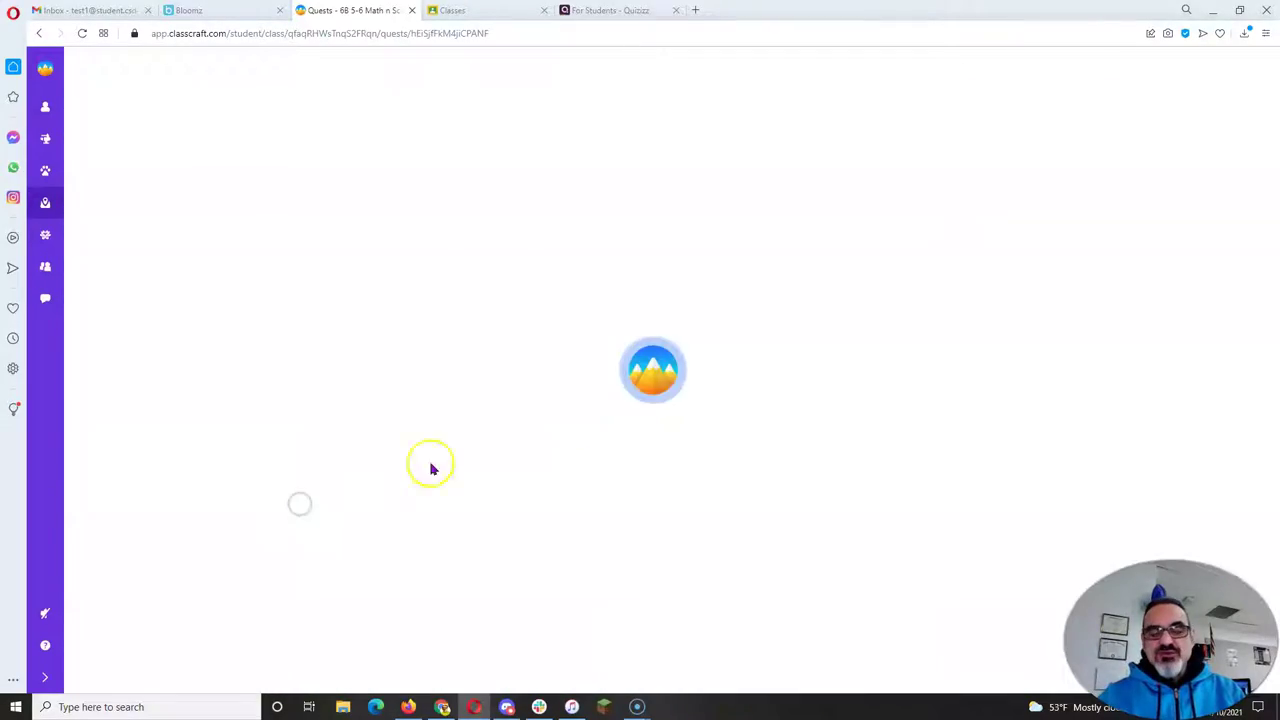
pyautogui.scroll(4, 900, 491)
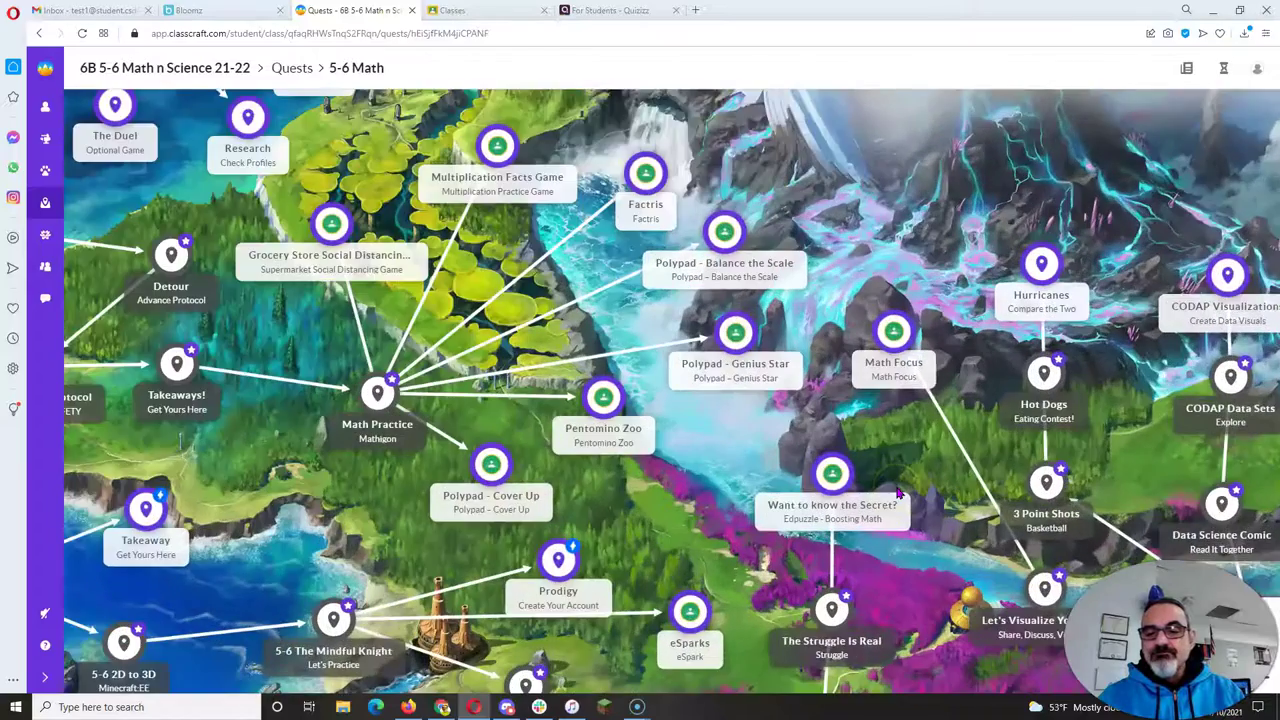
pyautogui.moveTo(937, 474); pyautogui.dragTo(713, 372)
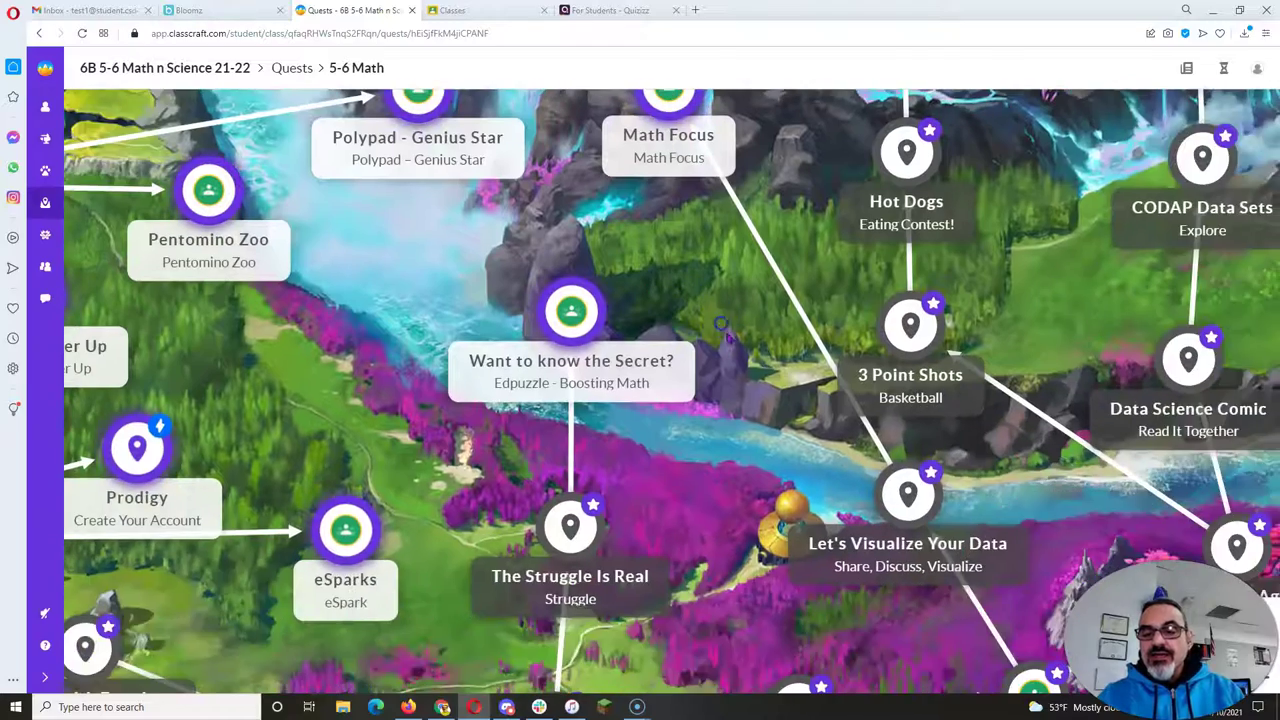
pyautogui.moveTo(757, 409); pyautogui.dragTo(549, 360)
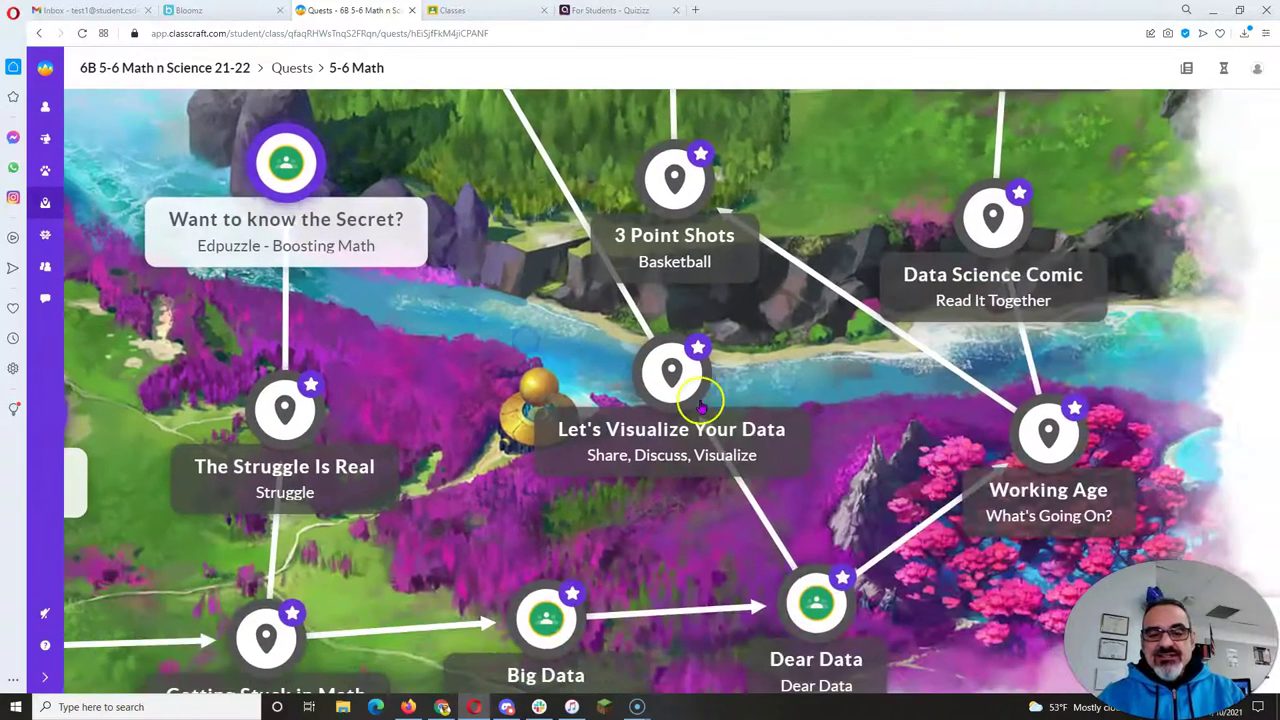
# - Open Let's Visualize Your Data and review its Share, Discuss, Visualize task, including the Reflection instructions
pyautogui.click(670, 375)
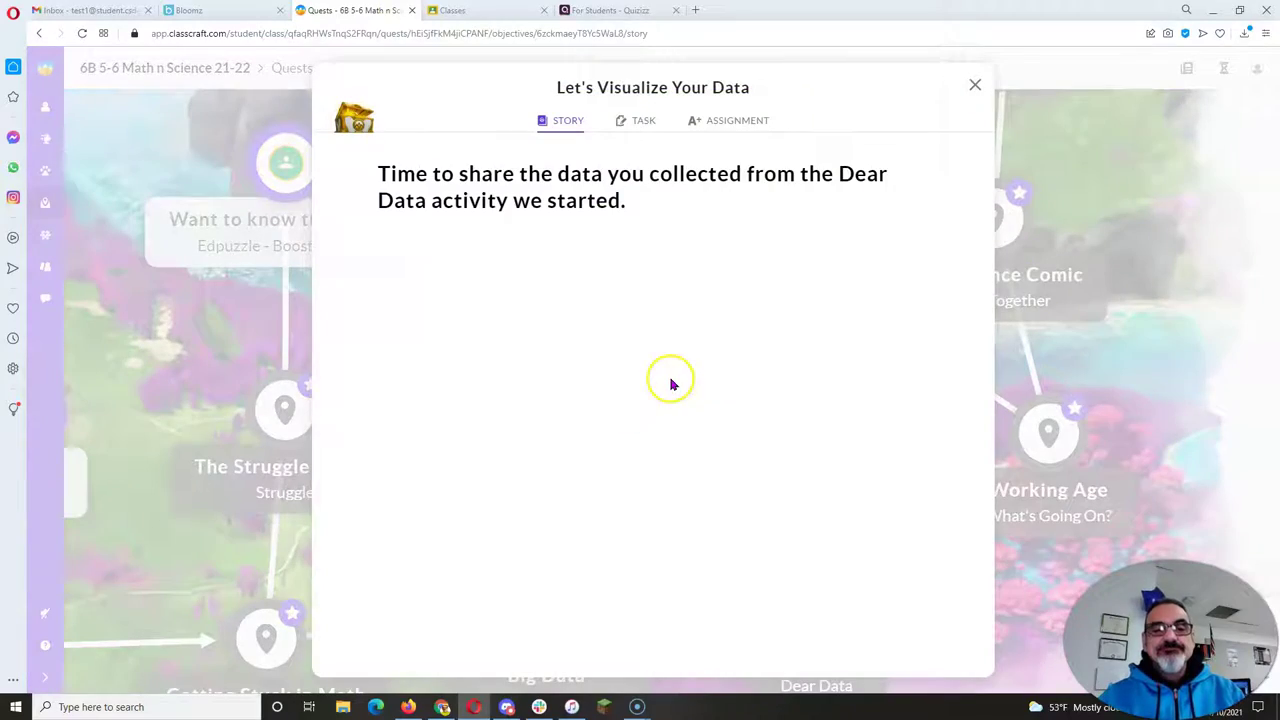
pyautogui.scroll(-7, 587, 281)
pyautogui.scroll(7, 587, 281)
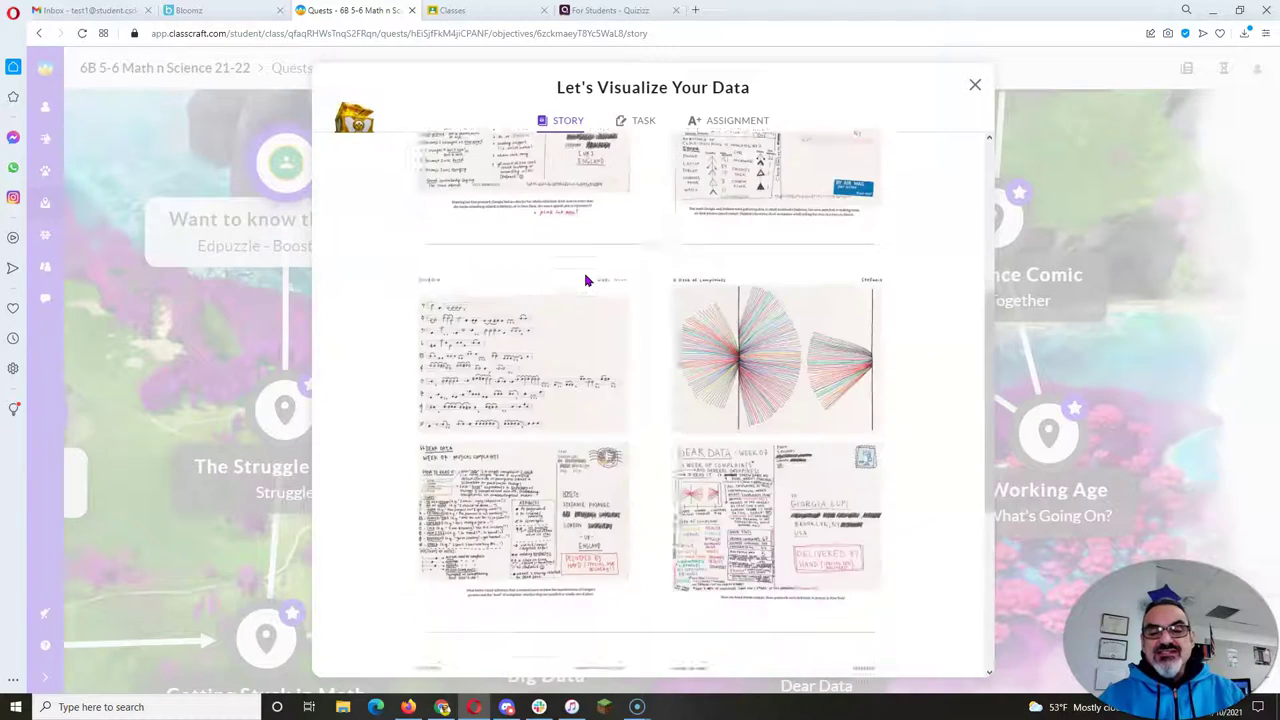
pyautogui.click(643, 122)
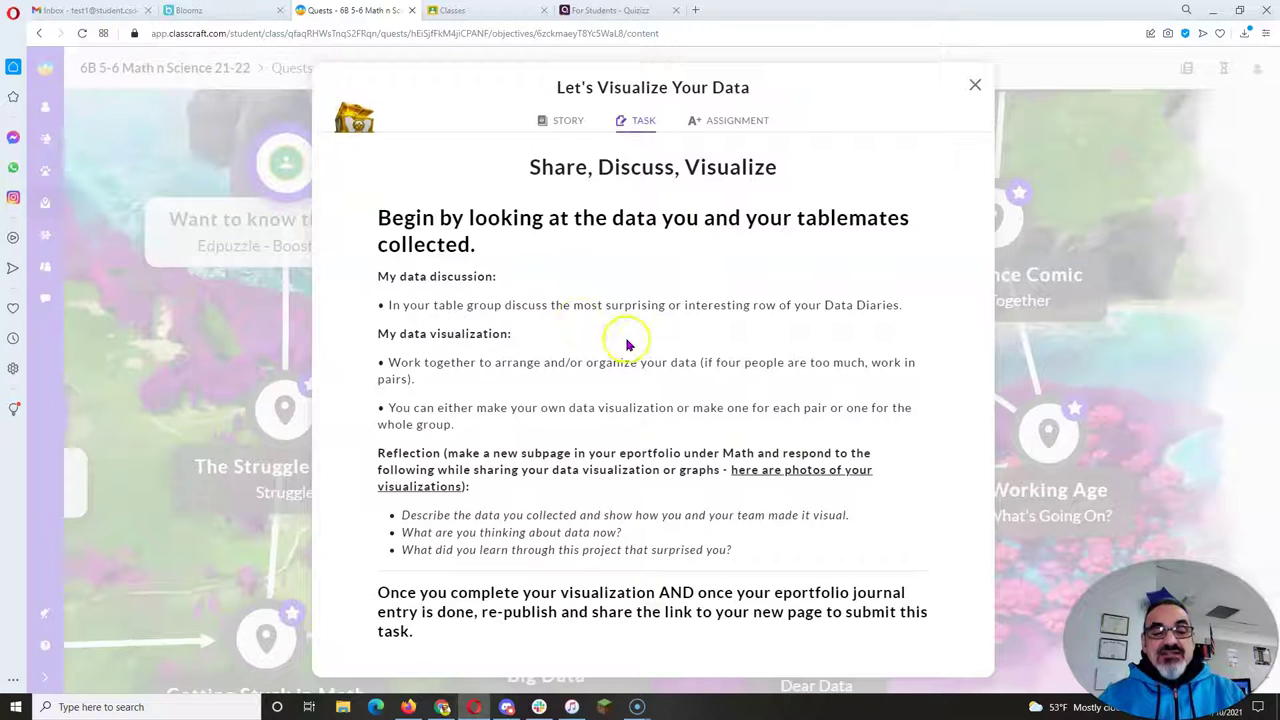
pyautogui.moveTo(378, 453); pyautogui.dragTo(564, 497)
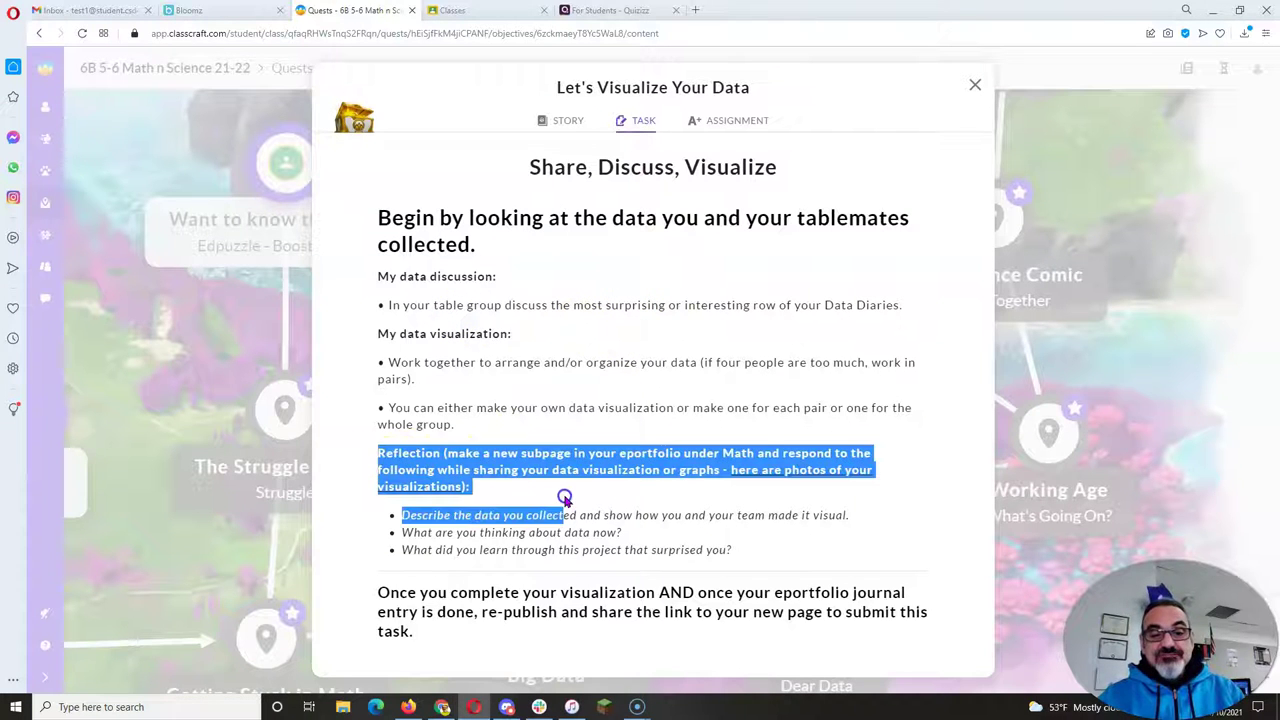
pyautogui.click(578, 491)
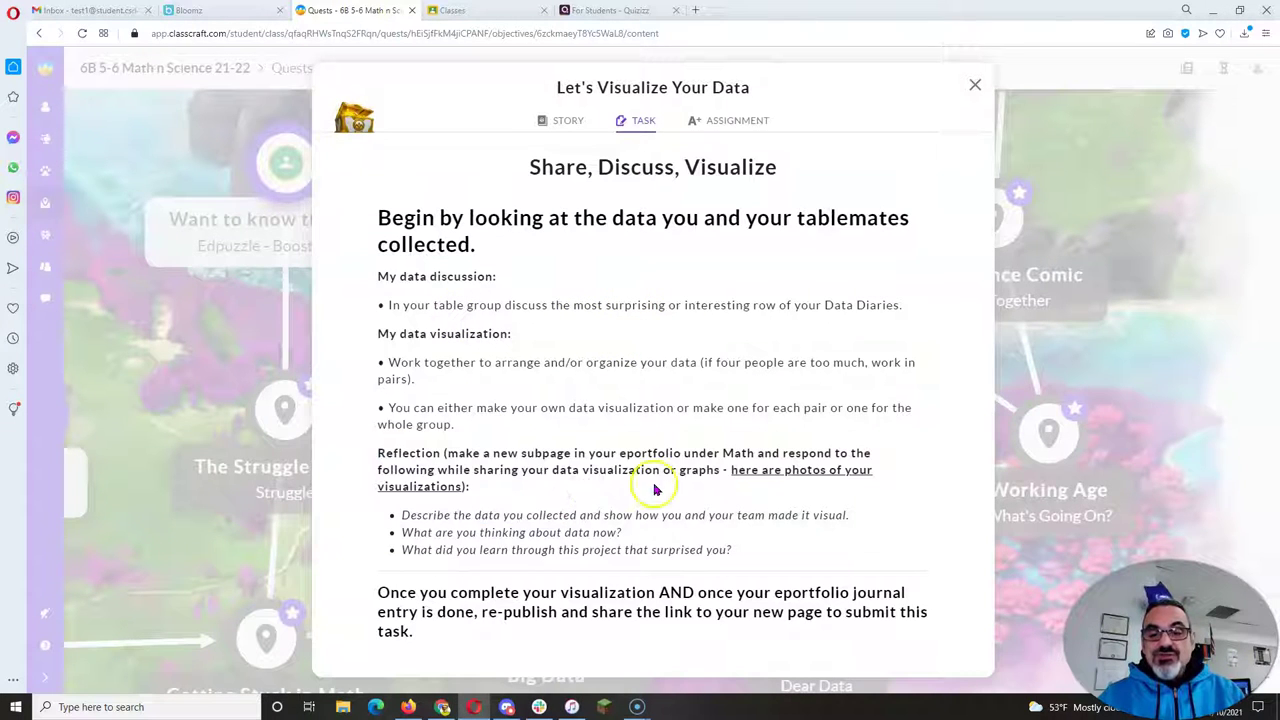
# - Open the Dear Data 21-22 photo album and select the yellow data drawing
pyautogui.click(772, 478)
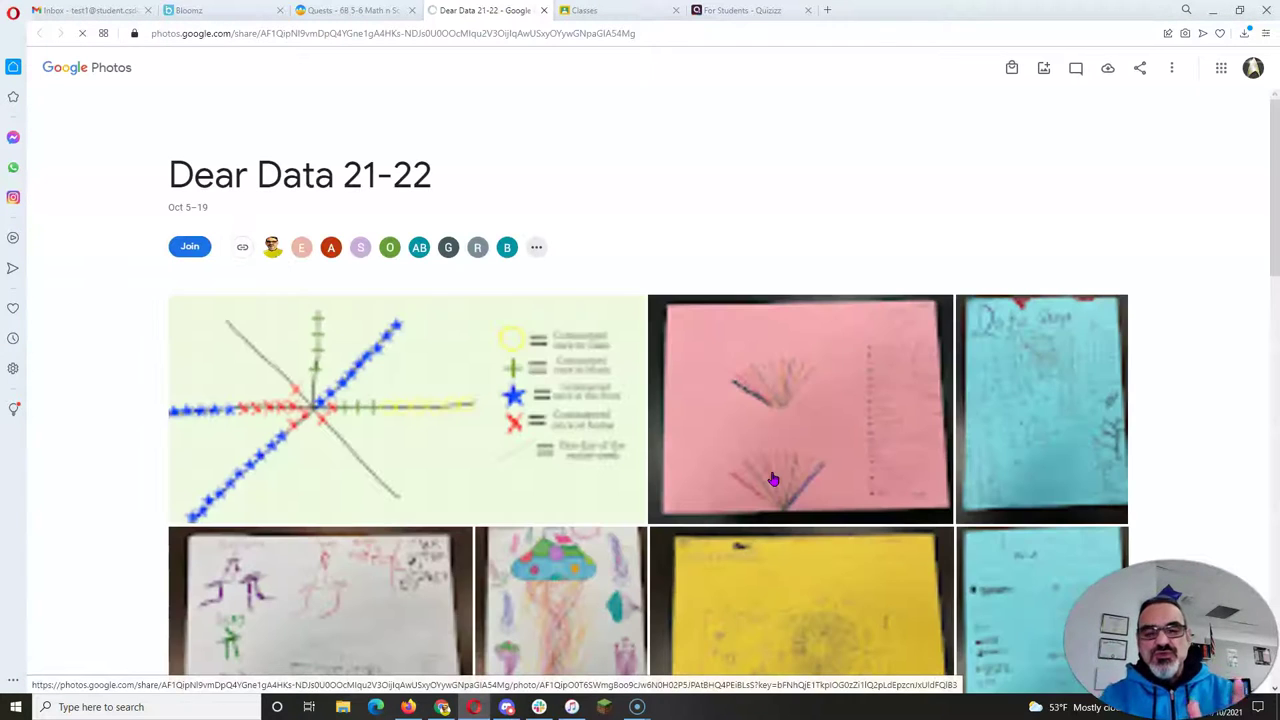
pyautogui.scroll(-2, 772, 430)
pyautogui.scroll(-10, 772, 430)
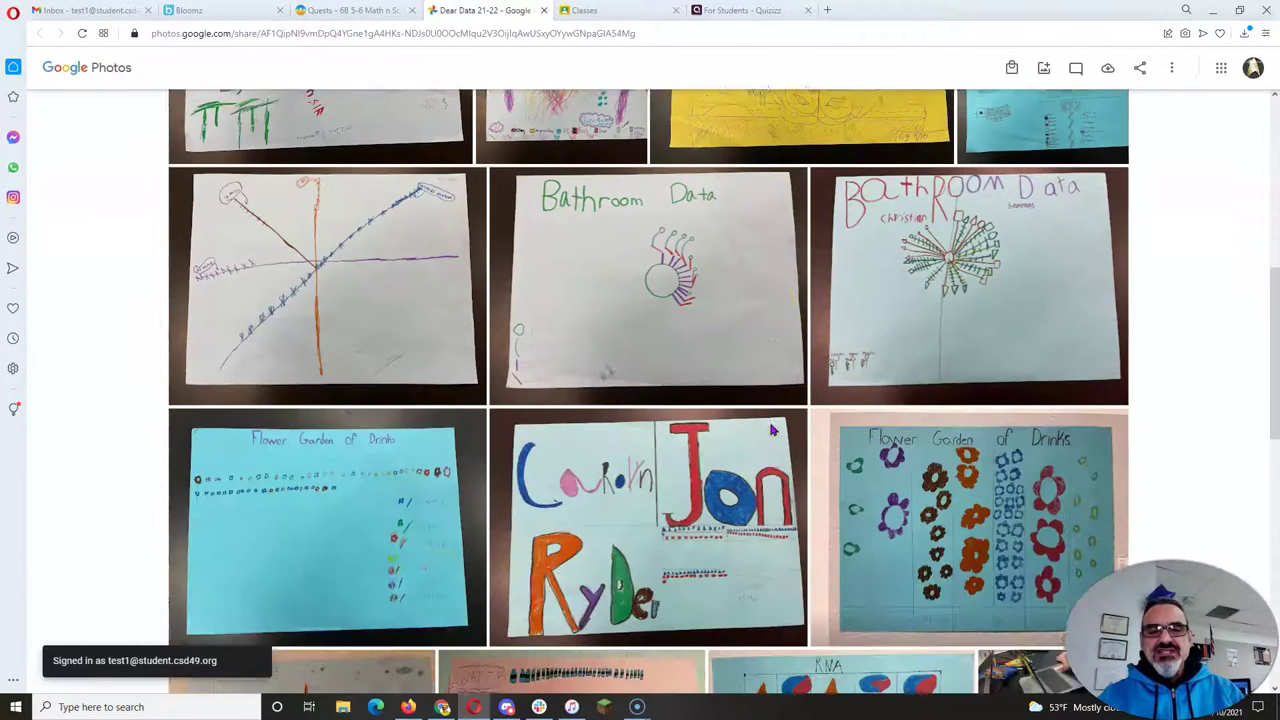
pyautogui.scroll(-3, 772, 430)
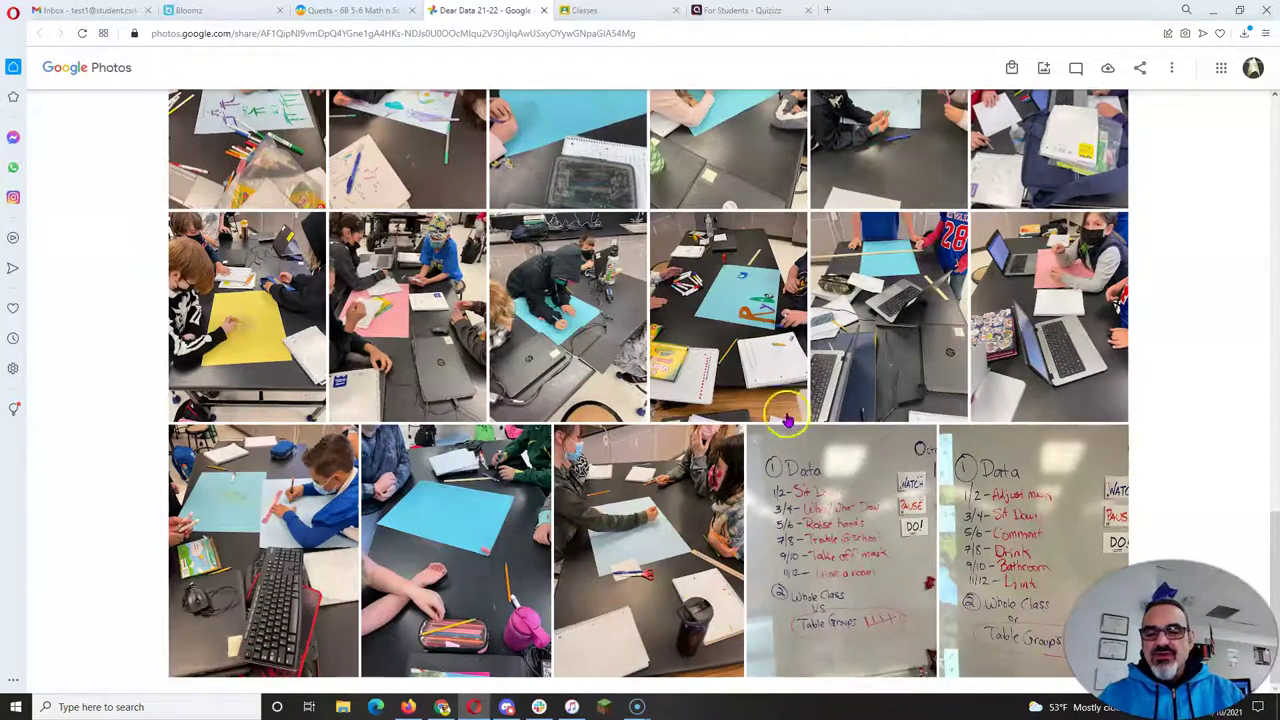
pyautogui.scroll(4, 800, 420)
pyautogui.scroll(5, 815, 420)
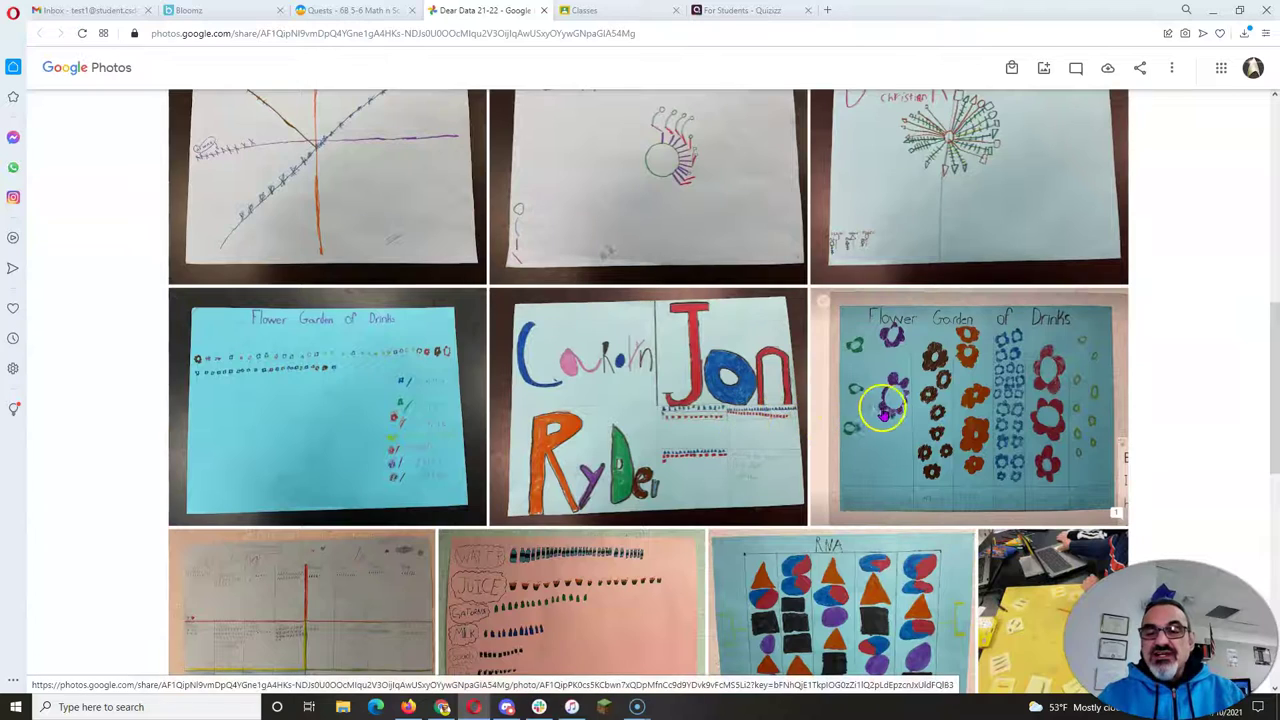
pyautogui.scroll(3, 880, 405)
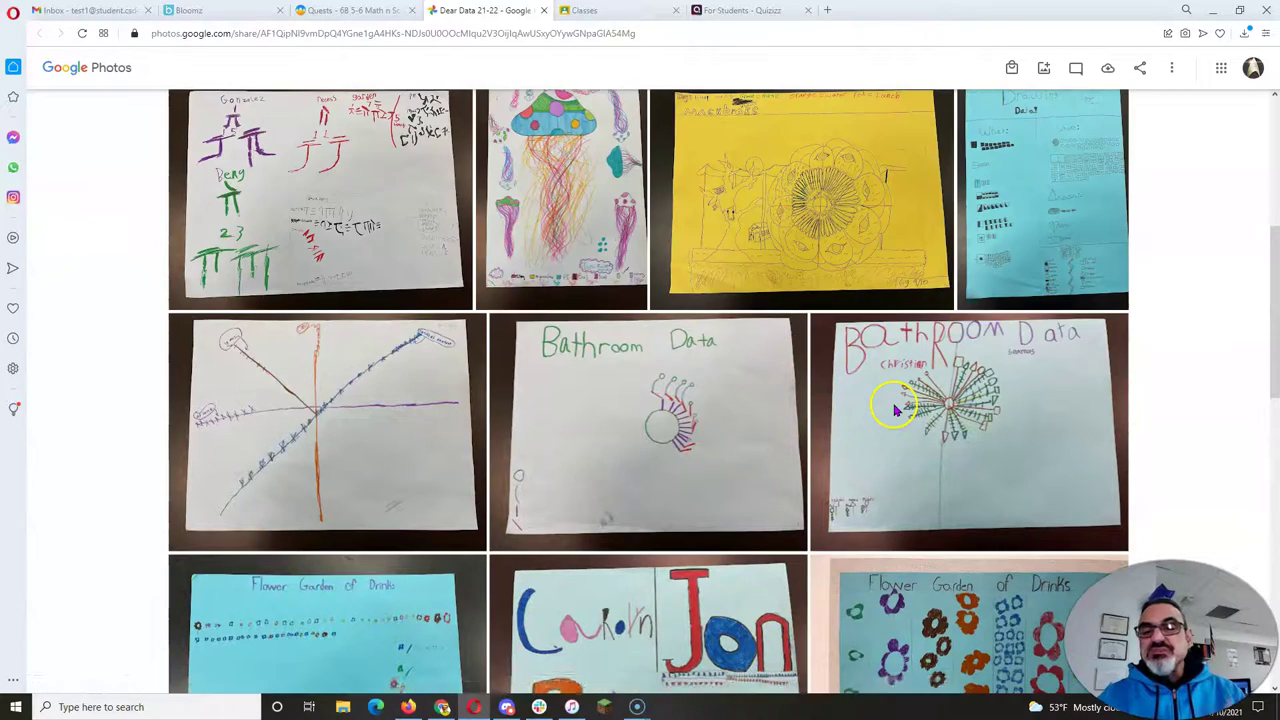
pyautogui.scroll(3, 780, 425)
pyautogui.click(779, 440)
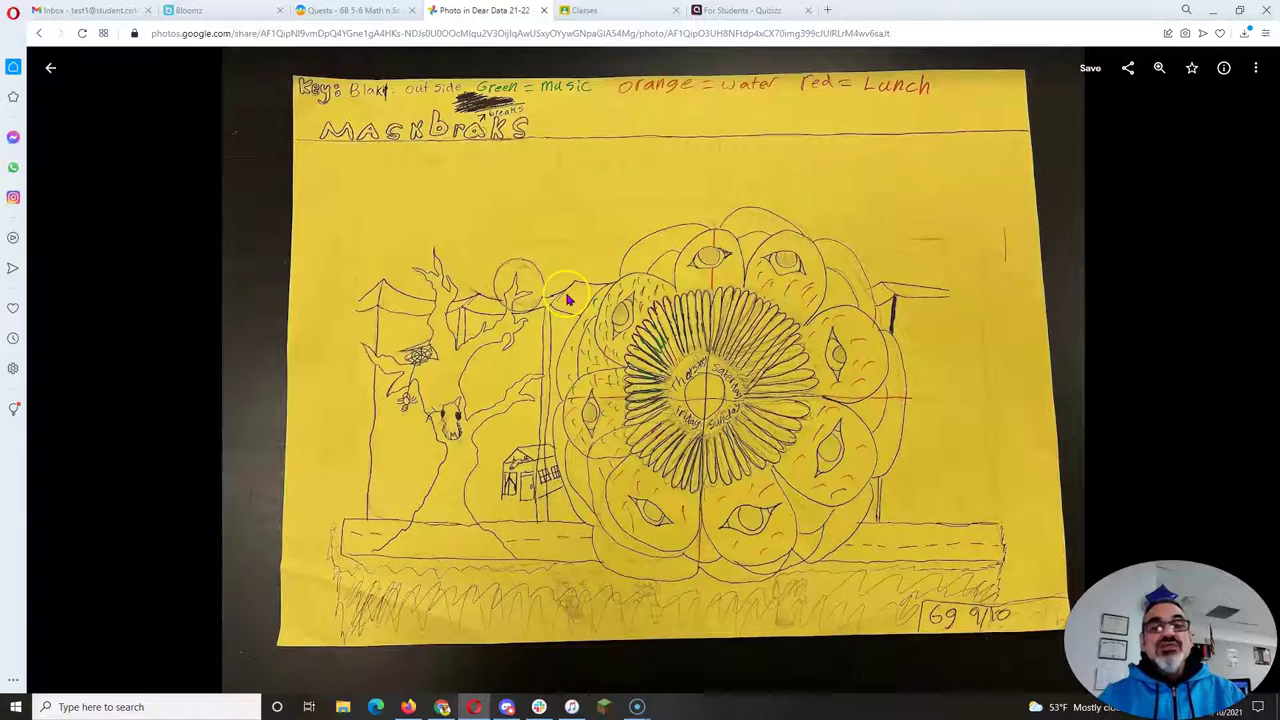
# - Download the drawing as IMG_7585.jpg and close the downloads panel
pyautogui.click(1255, 66)
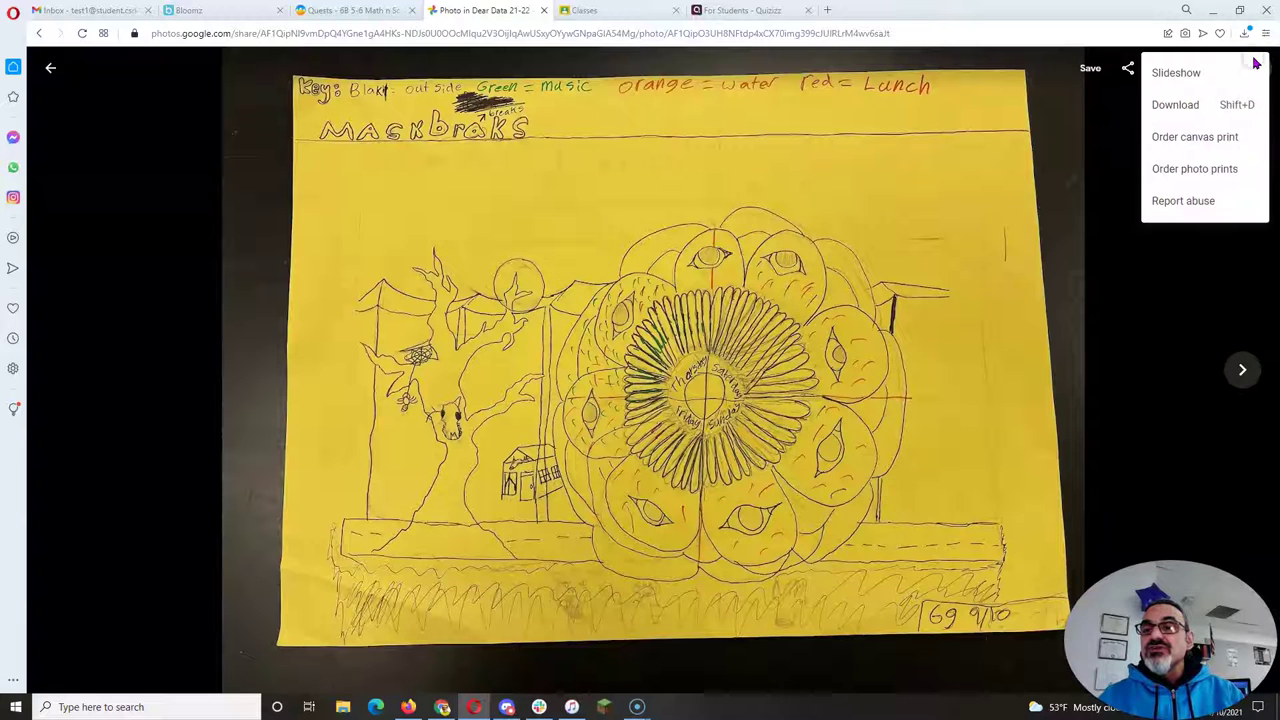
pyautogui.click(1179, 104)
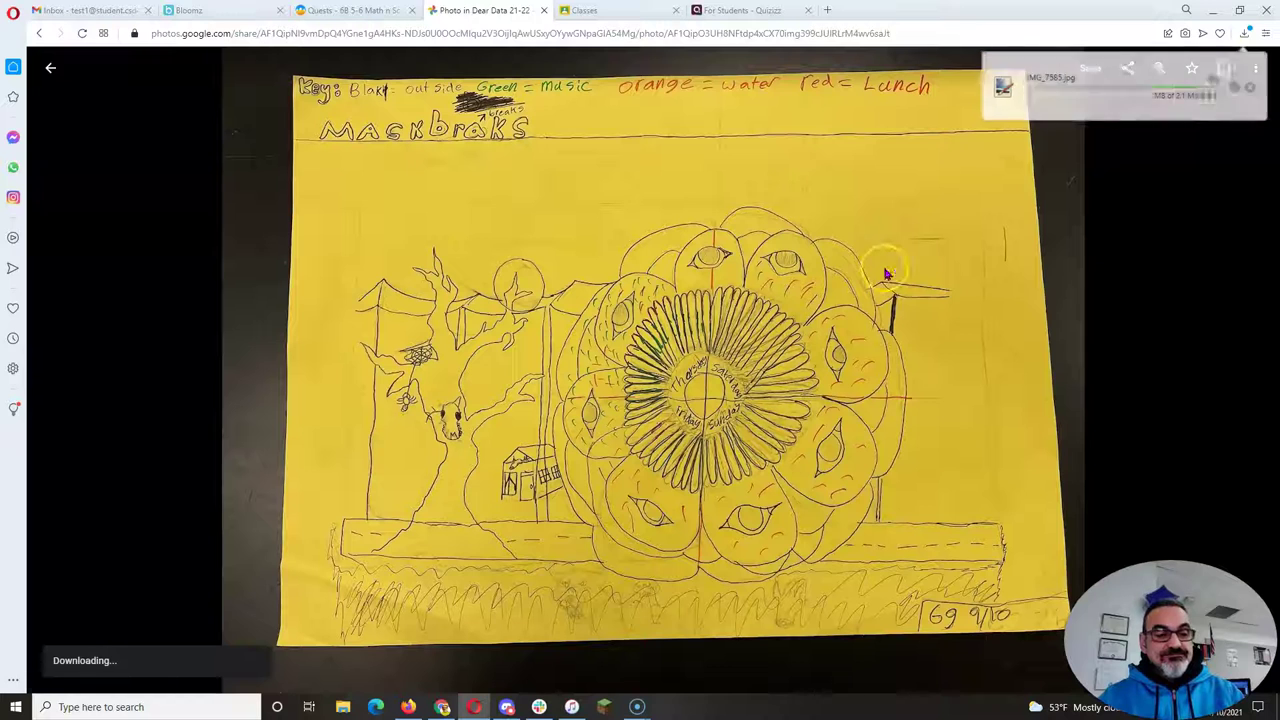
pyautogui.click(1046, 90)
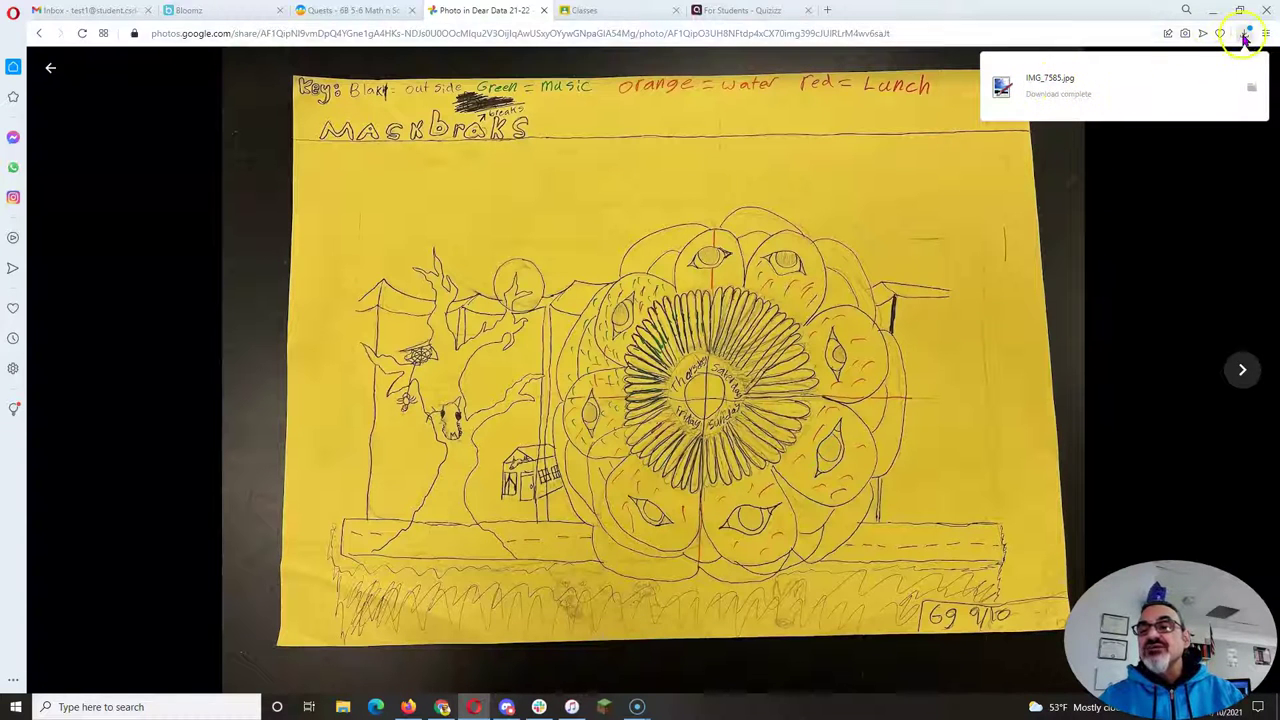
pyautogui.click(1244, 33)
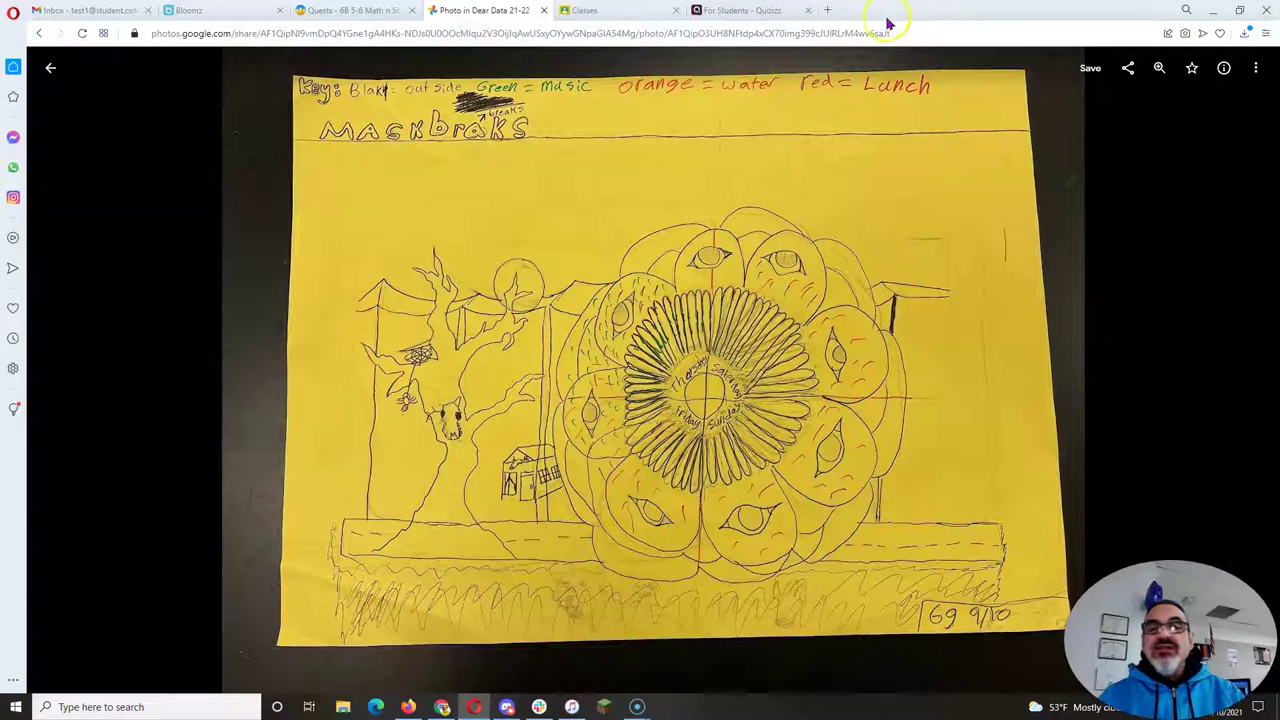
# - Go to Google Sites and open the TestPortfolio site
pyautogui.click(588, 33)
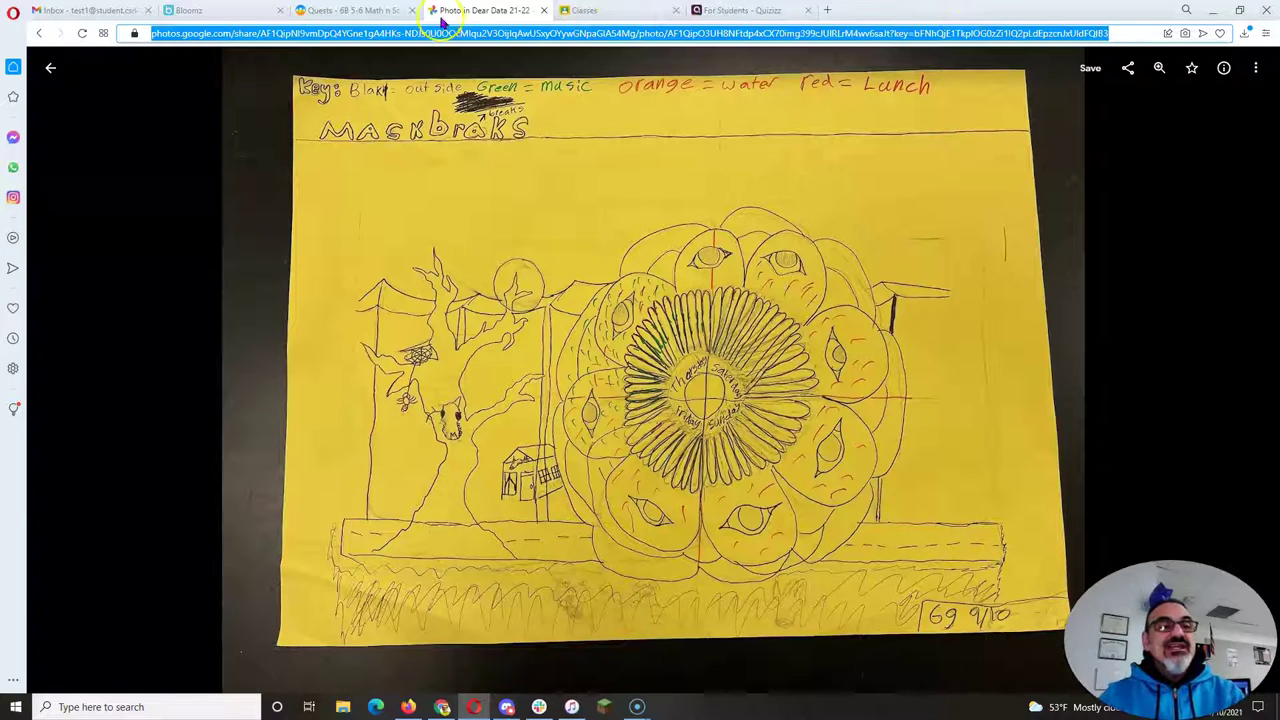
pyautogui.write('sites.google.com')
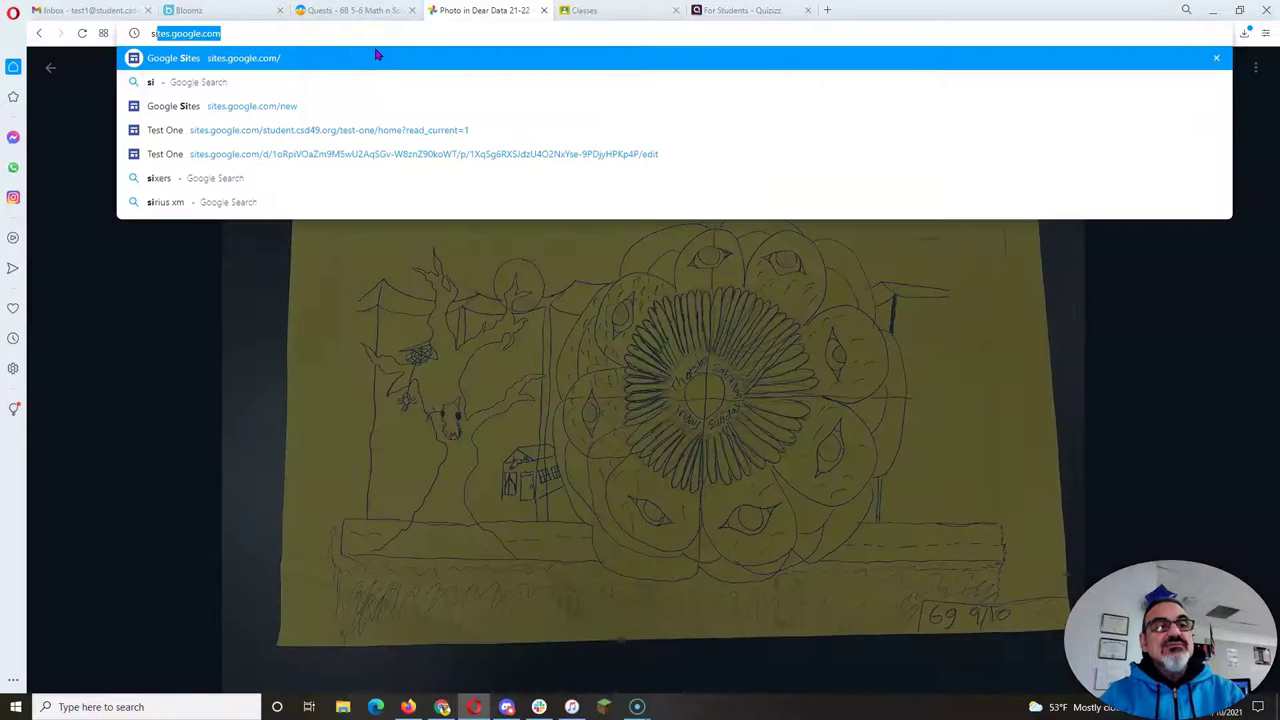
pyautogui.press('Return')
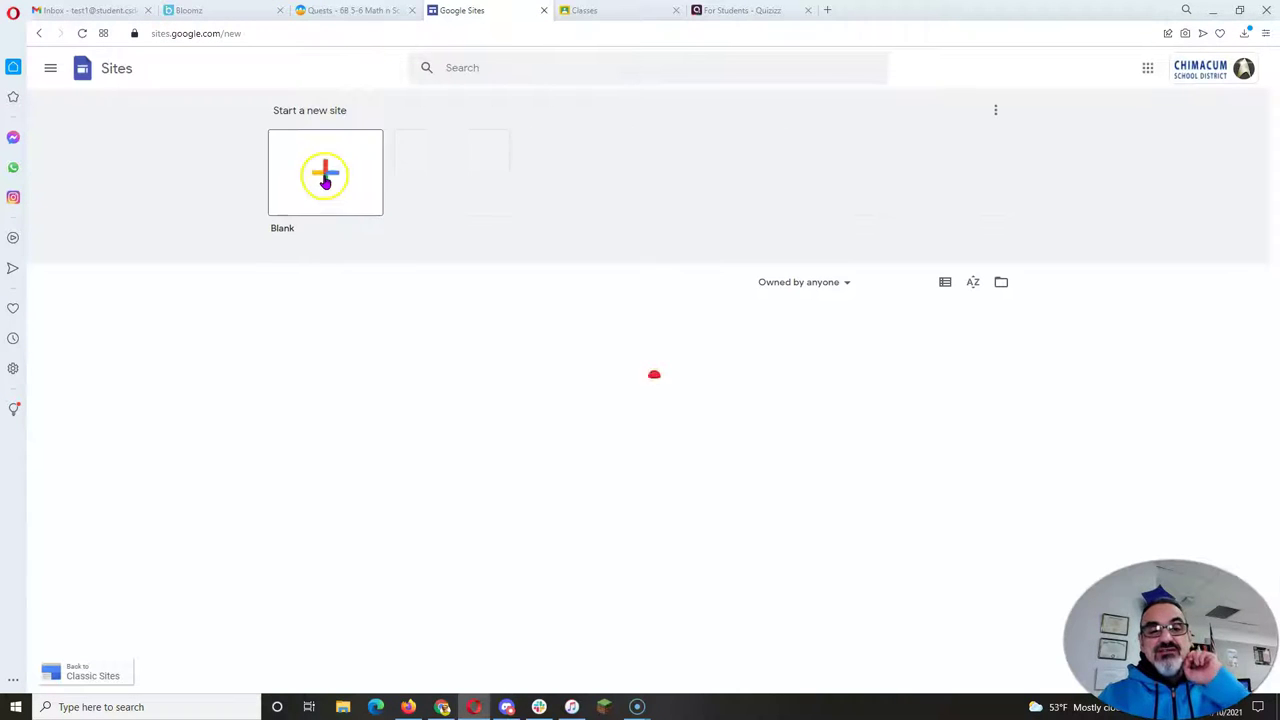
pyautogui.click(340, 378)
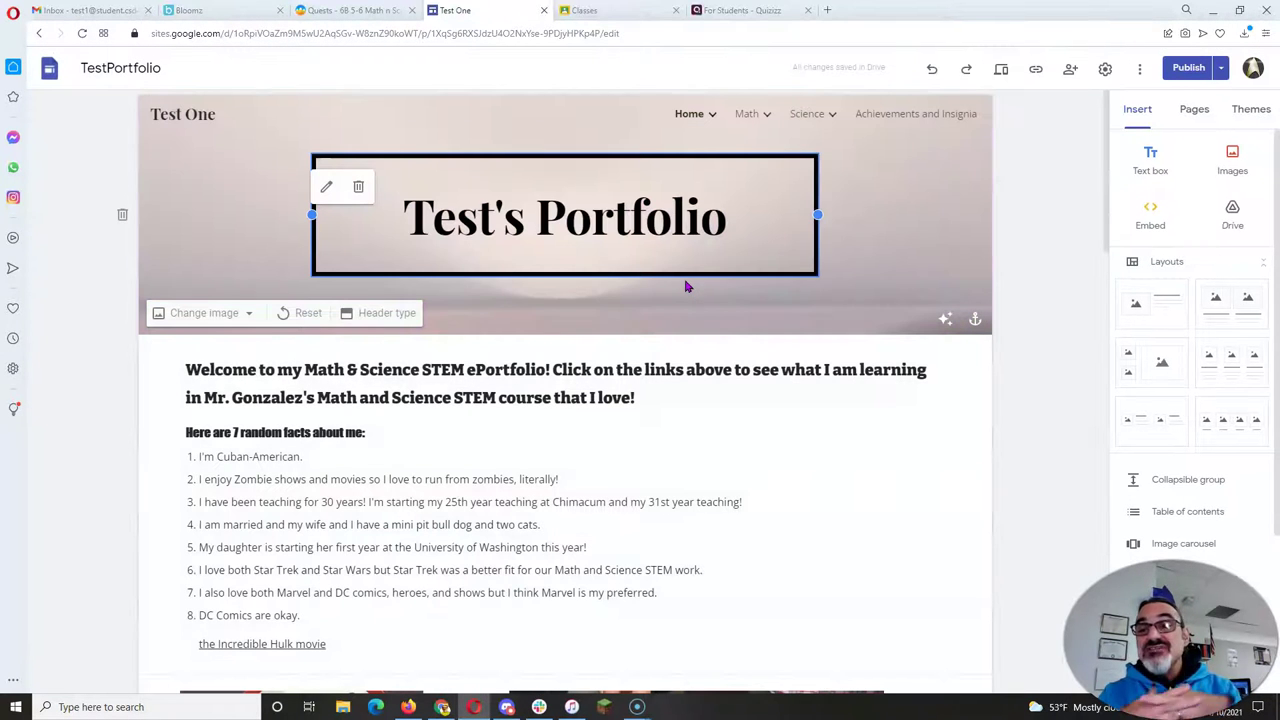
# - Open the Dear Data subpage under Math from the site's Pages list
pyautogui.click(1190, 111)
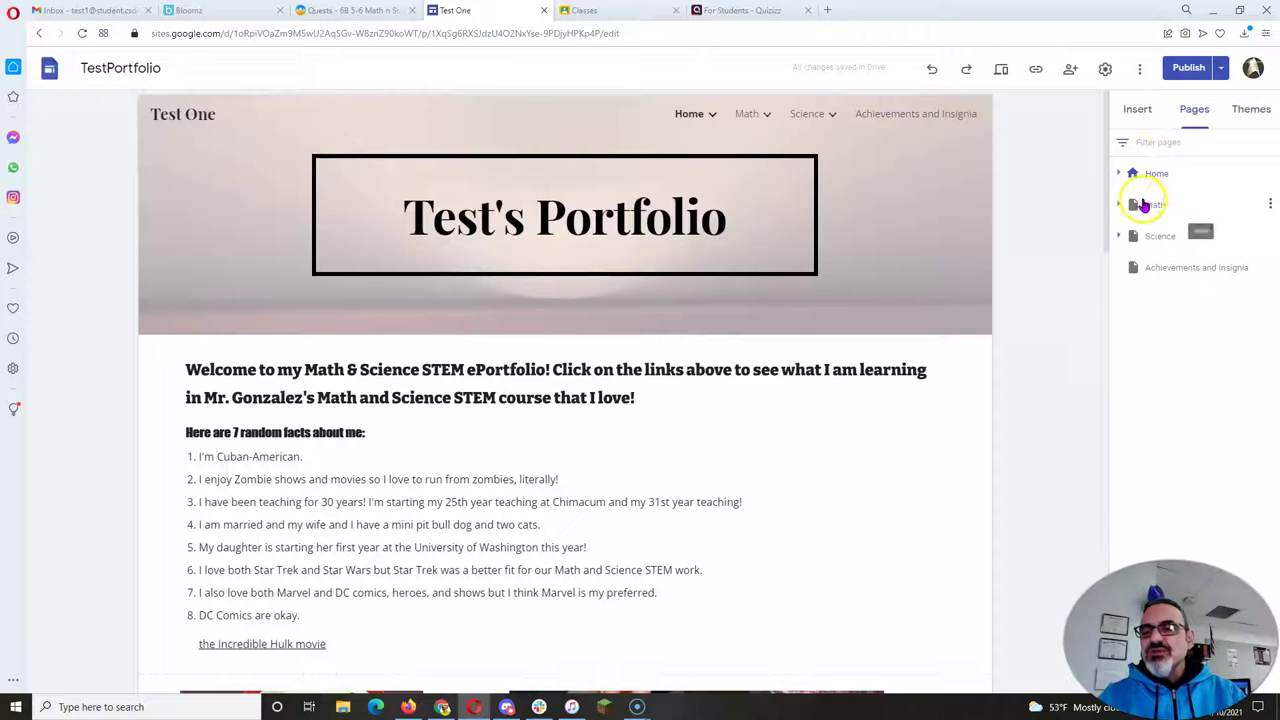
pyautogui.click(1269, 207)
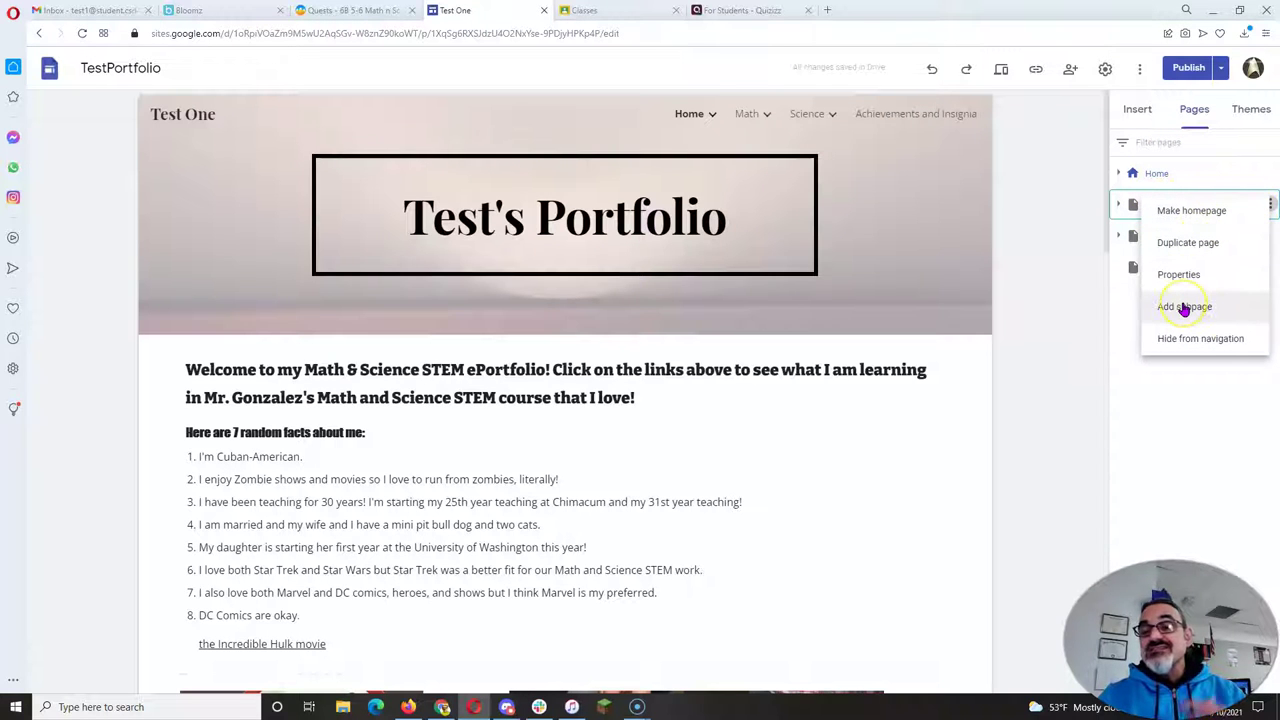
pyautogui.click(1100, 314)
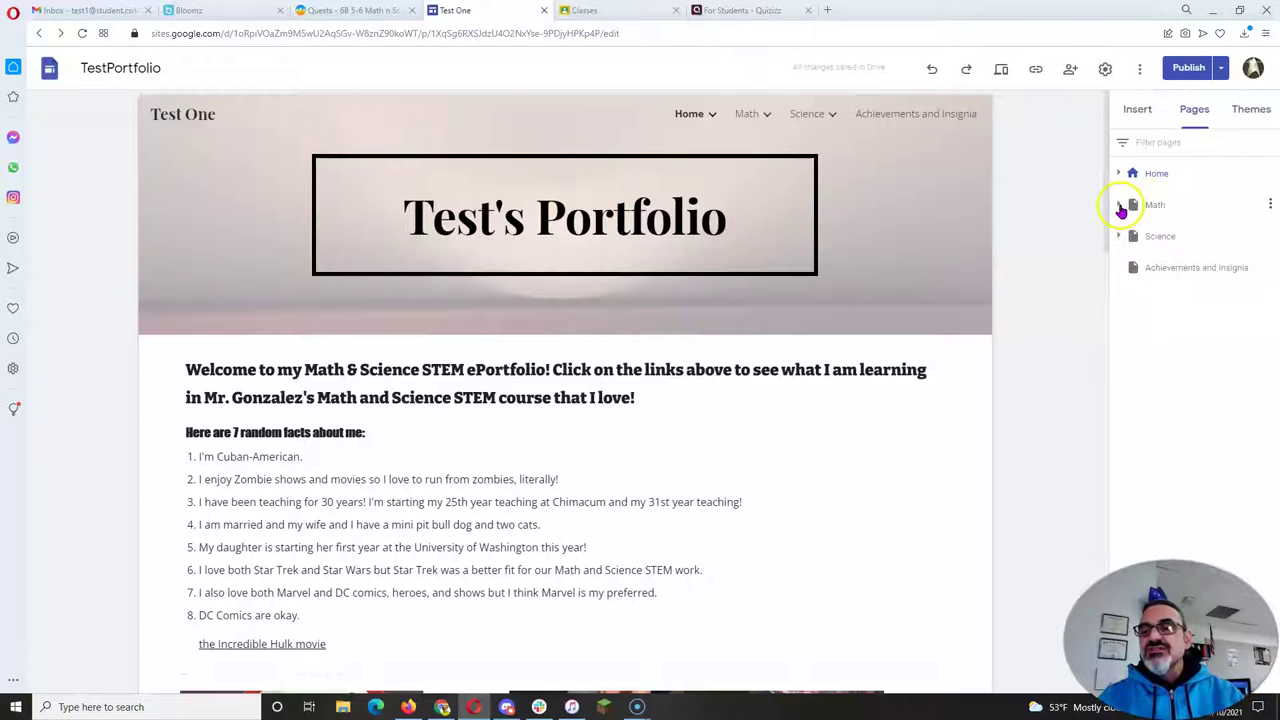
pyautogui.click(1120, 206)
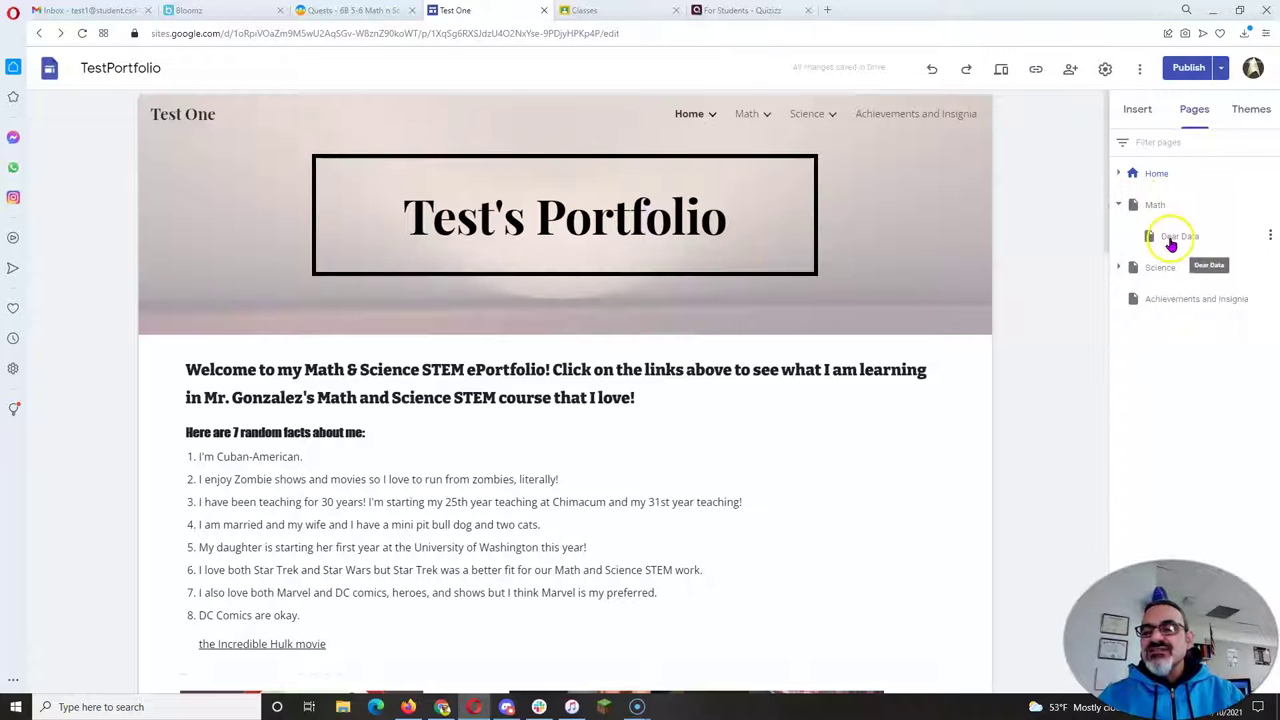
pyautogui.click(1172, 240)
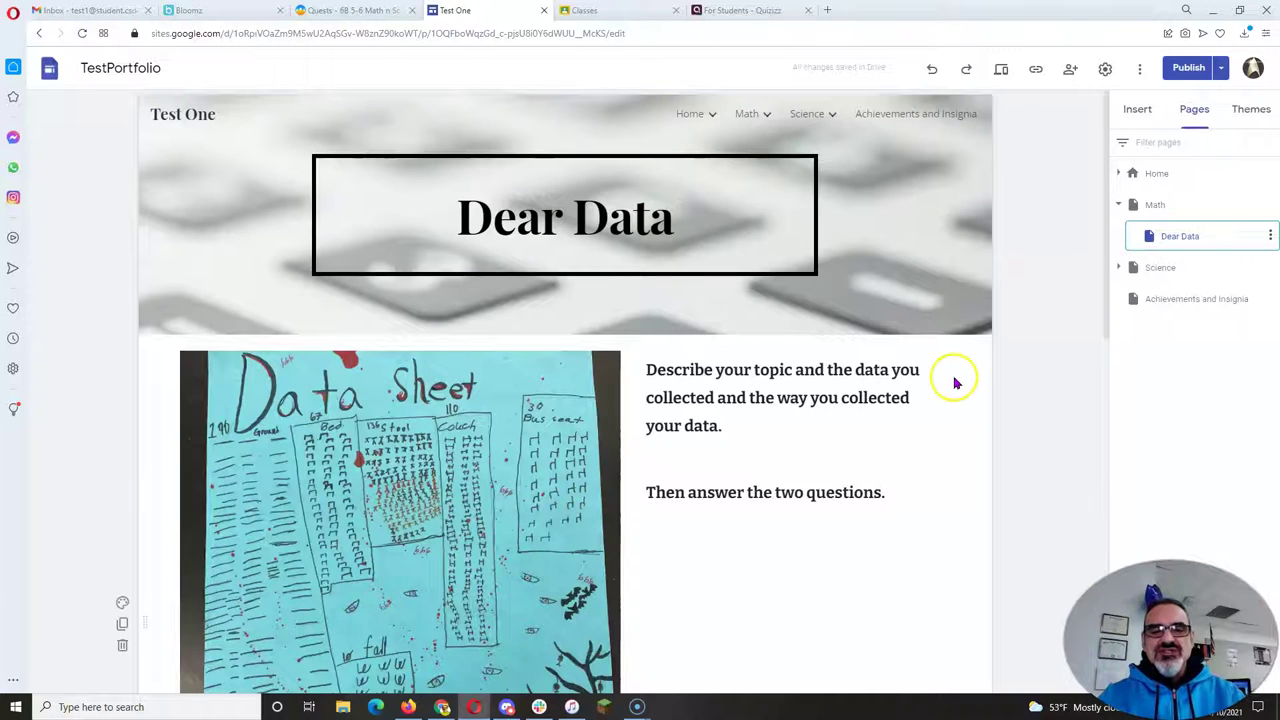
pyautogui.scroll(-2, 809, 371)
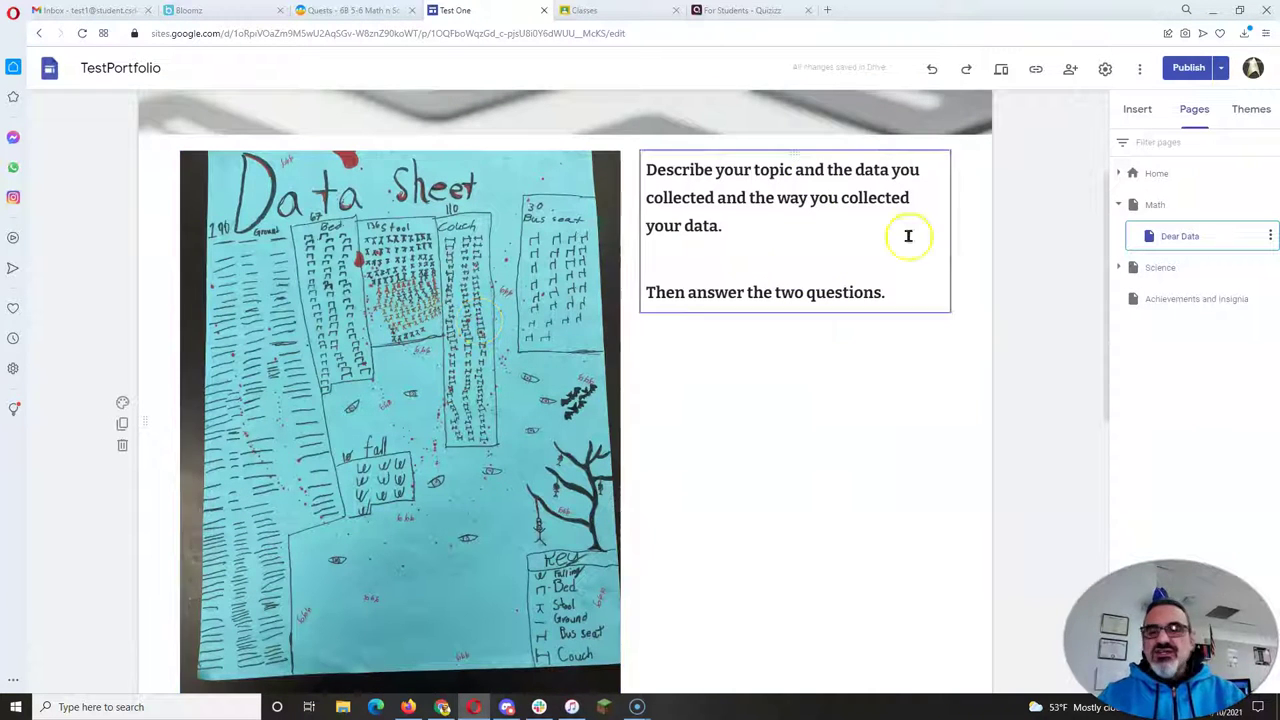
# - Start an Insert > Images > Upload, then cancel it without choosing a file
pyautogui.click(1137, 112)
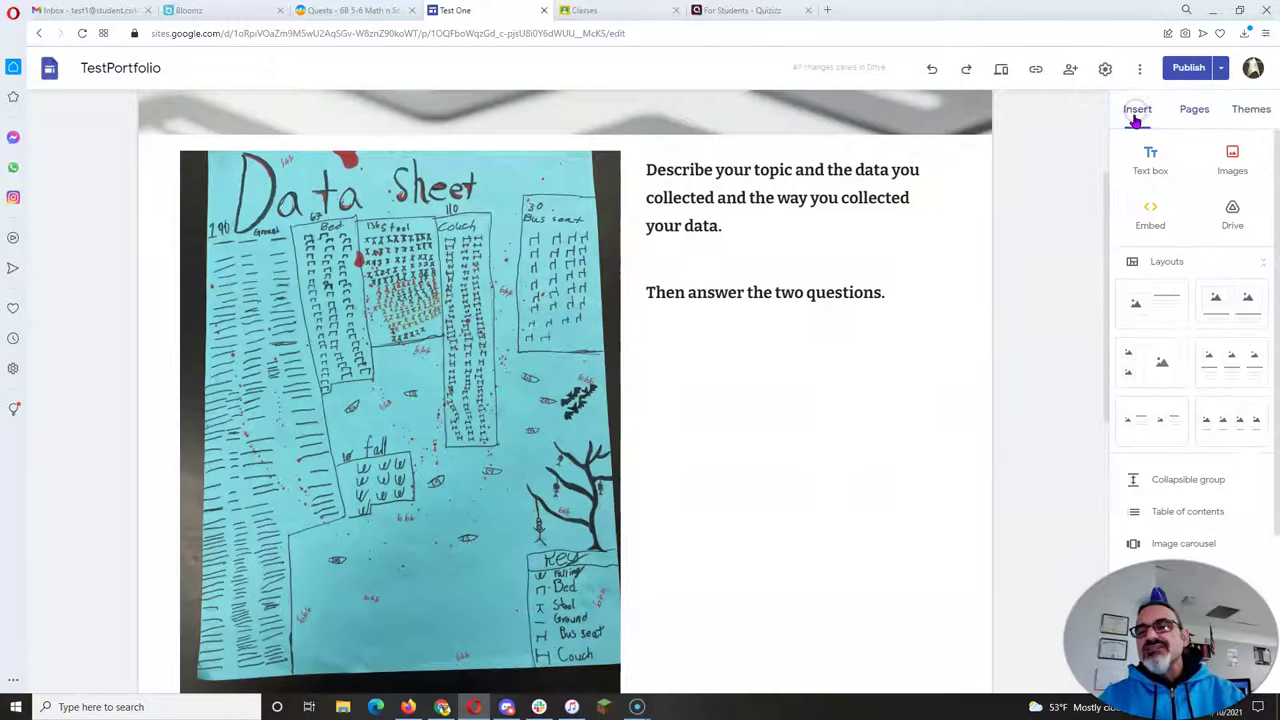
pyautogui.click(1230, 160)
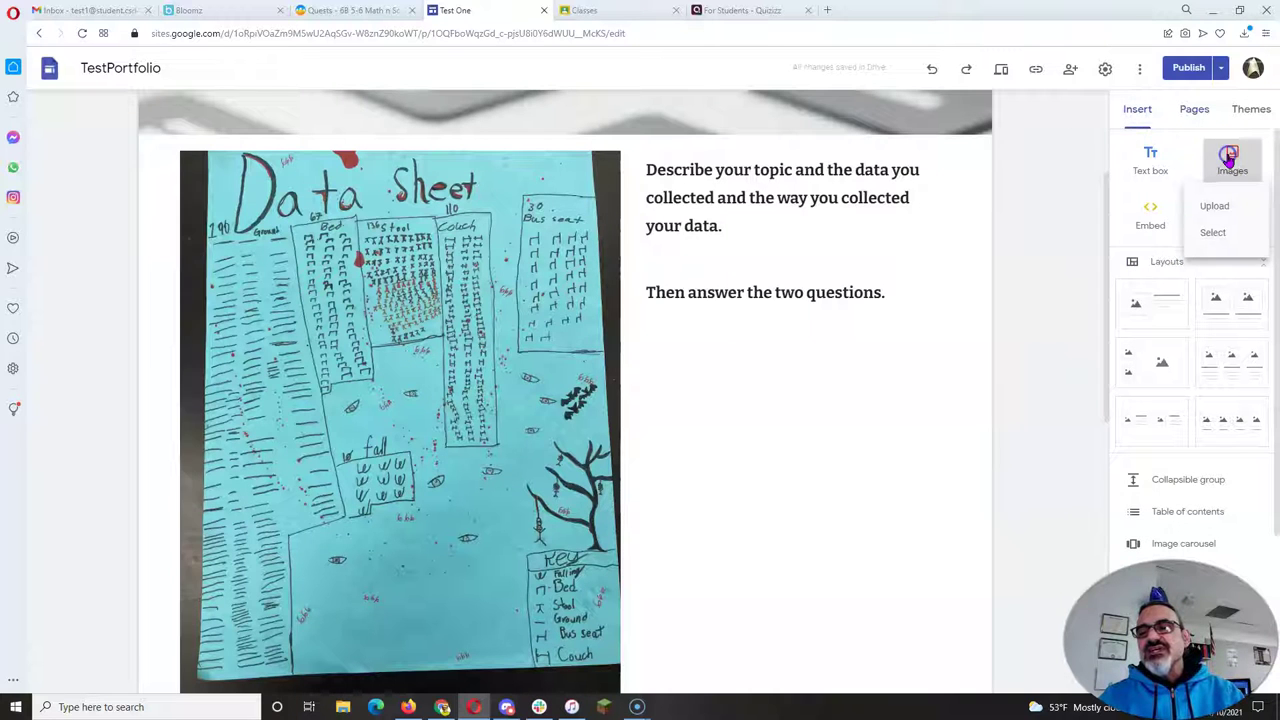
pyautogui.click(1216, 207)
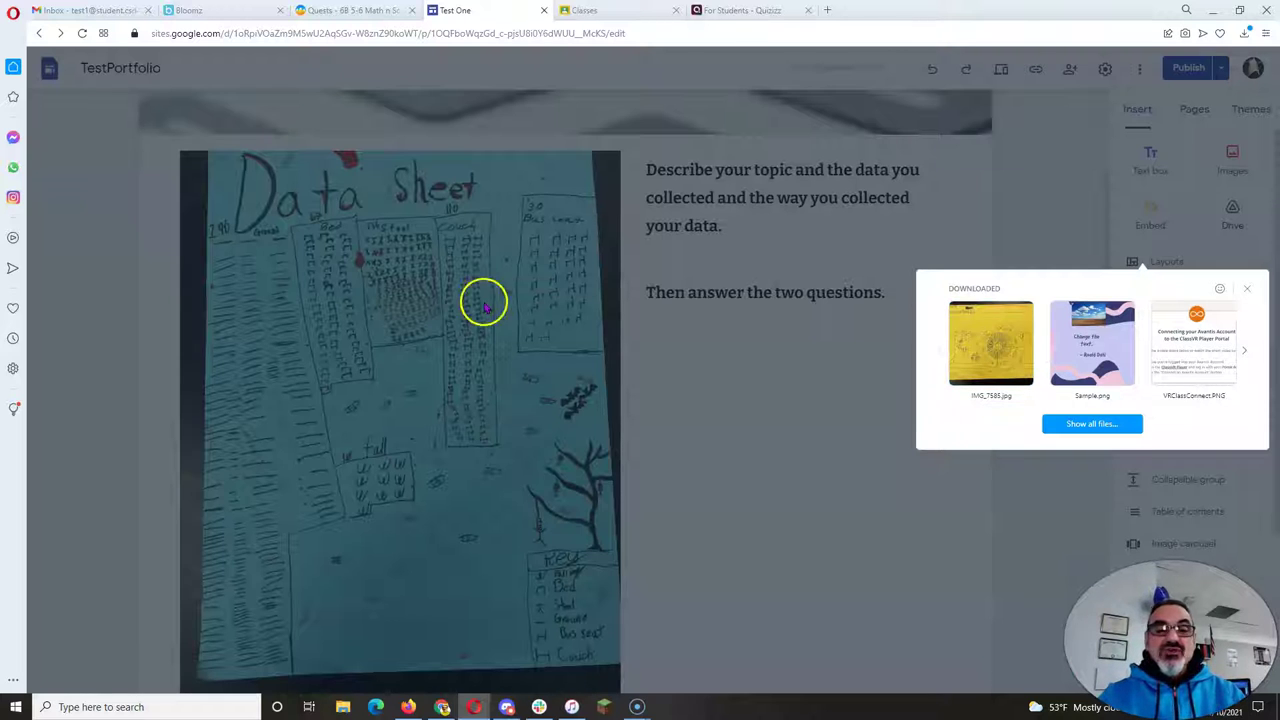
pyautogui.click(1247, 290)
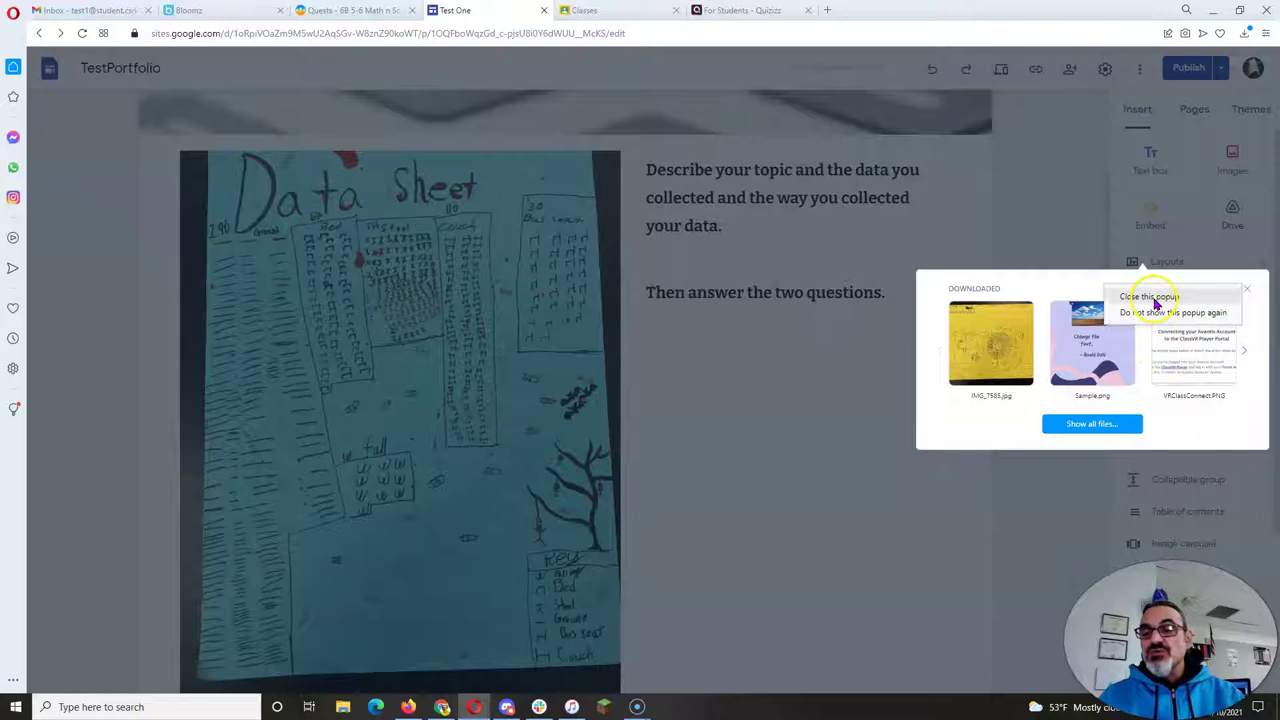
pyautogui.click(1150, 297)
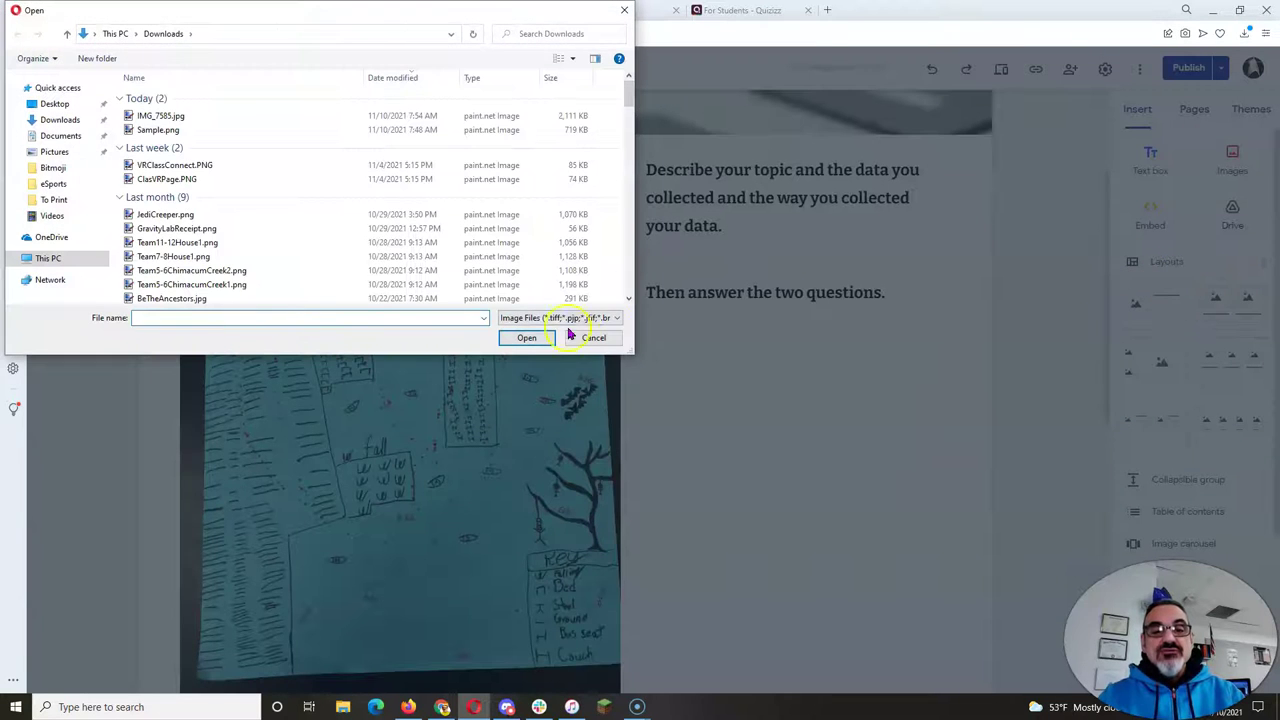
pyautogui.click(592, 337)
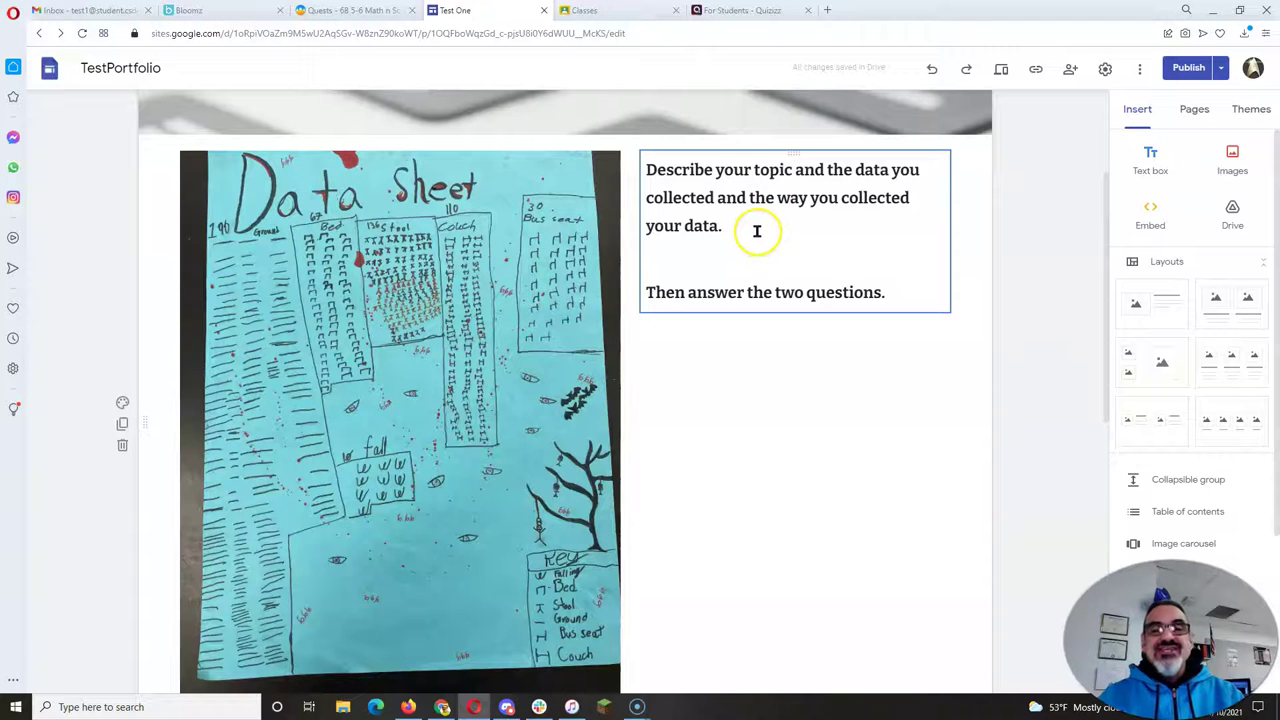
pyautogui.click(349, 12)
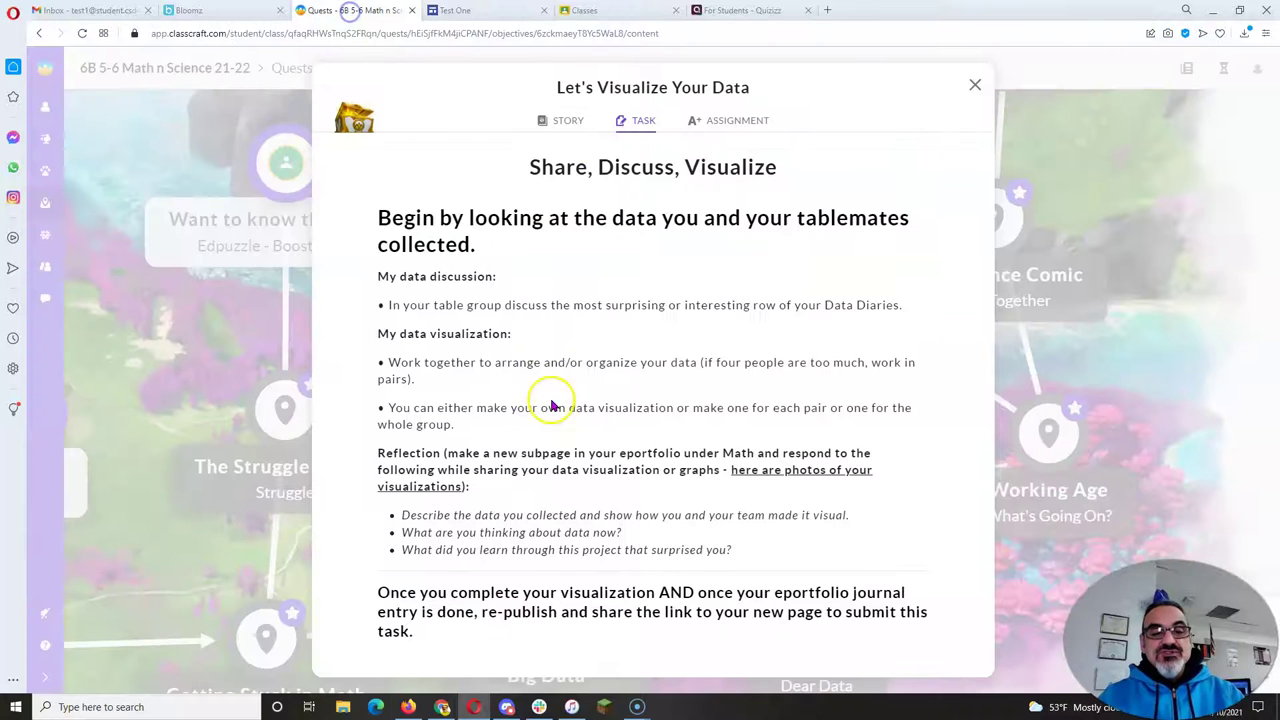
pyautogui.moveTo(402, 515); pyautogui.dragTo(749, 554)
pyautogui.click(766, 514)
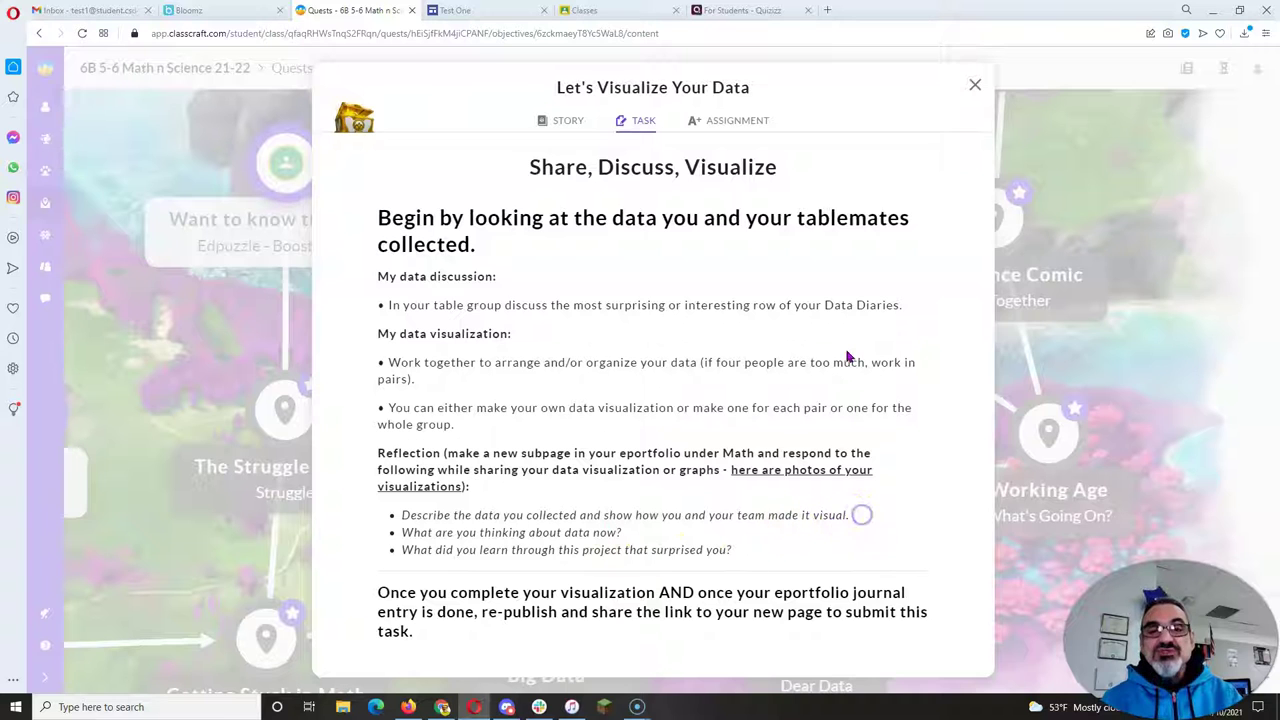
pyautogui.click(470, 11)
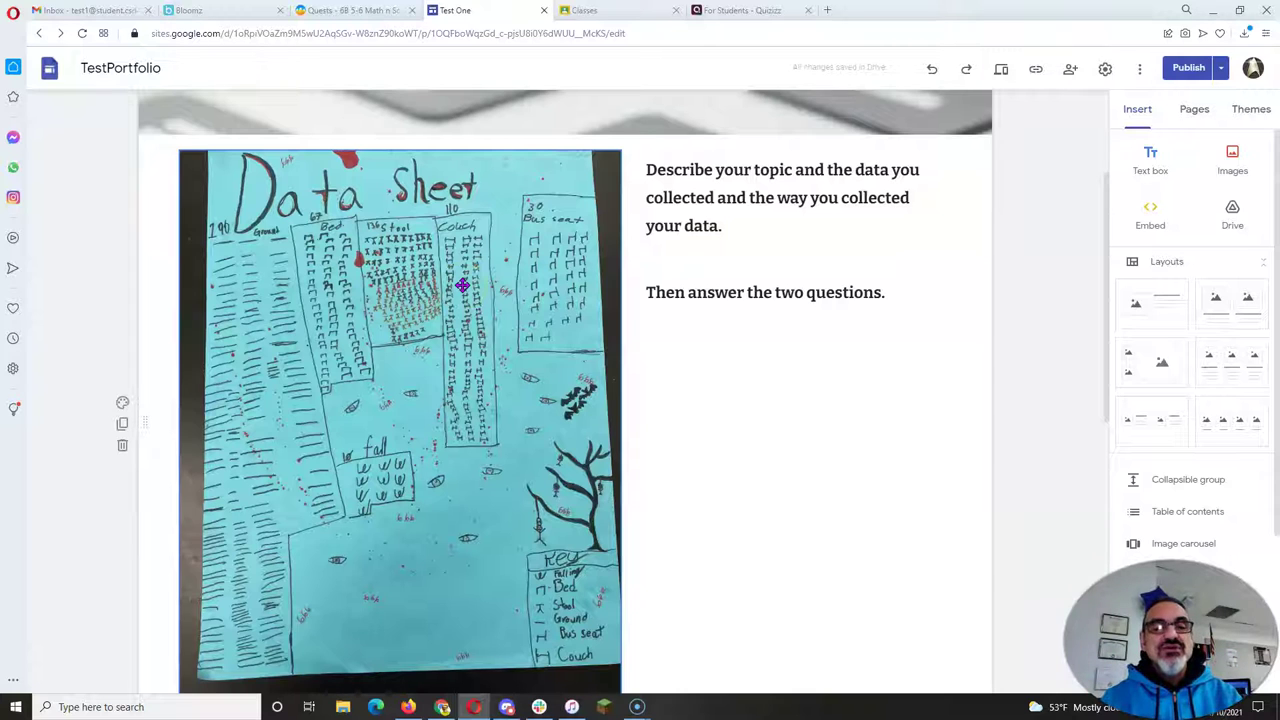
pyautogui.click(453, 406)
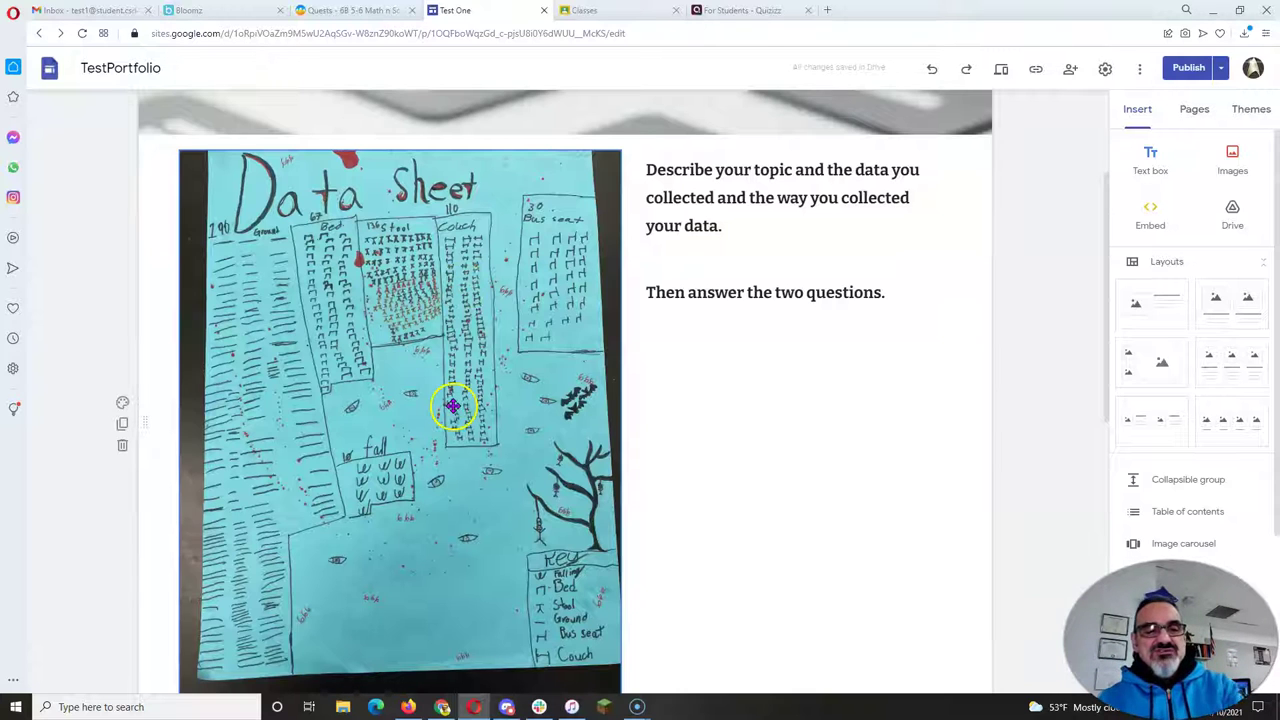
pyautogui.click(365, 10)
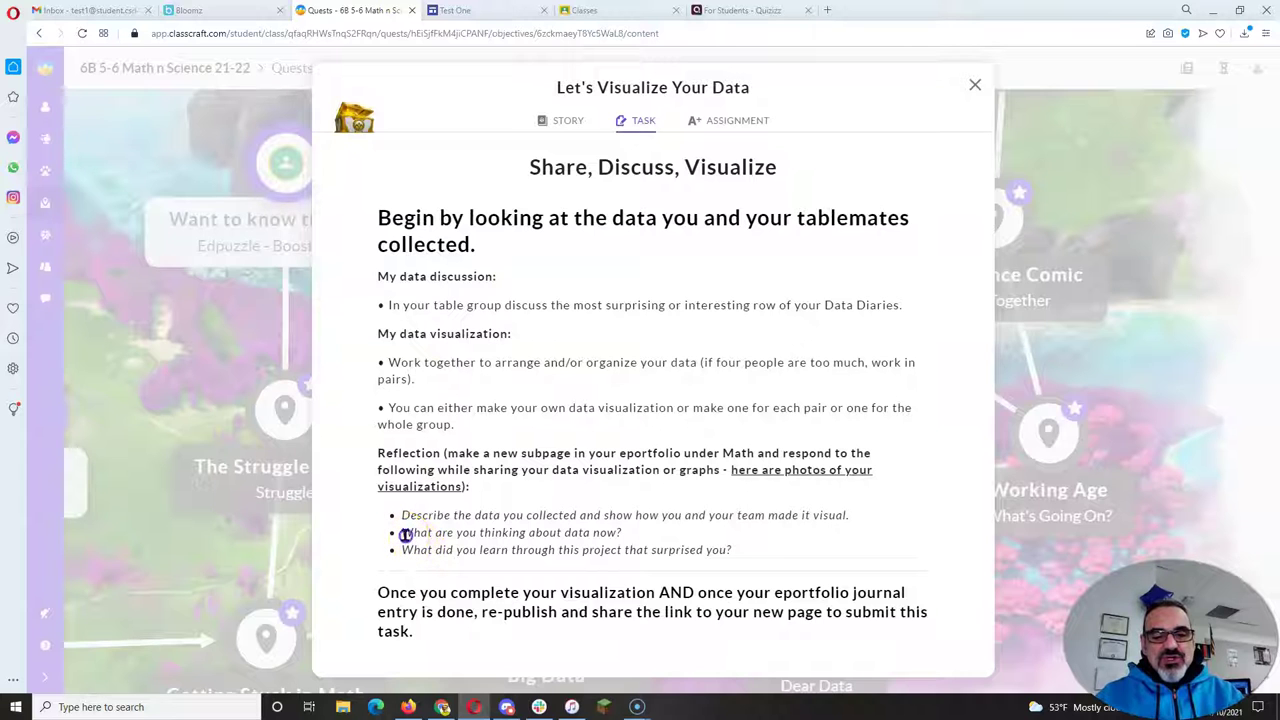
pyautogui.moveTo(405, 534); pyautogui.dragTo(623, 532)
pyautogui.click(631, 537)
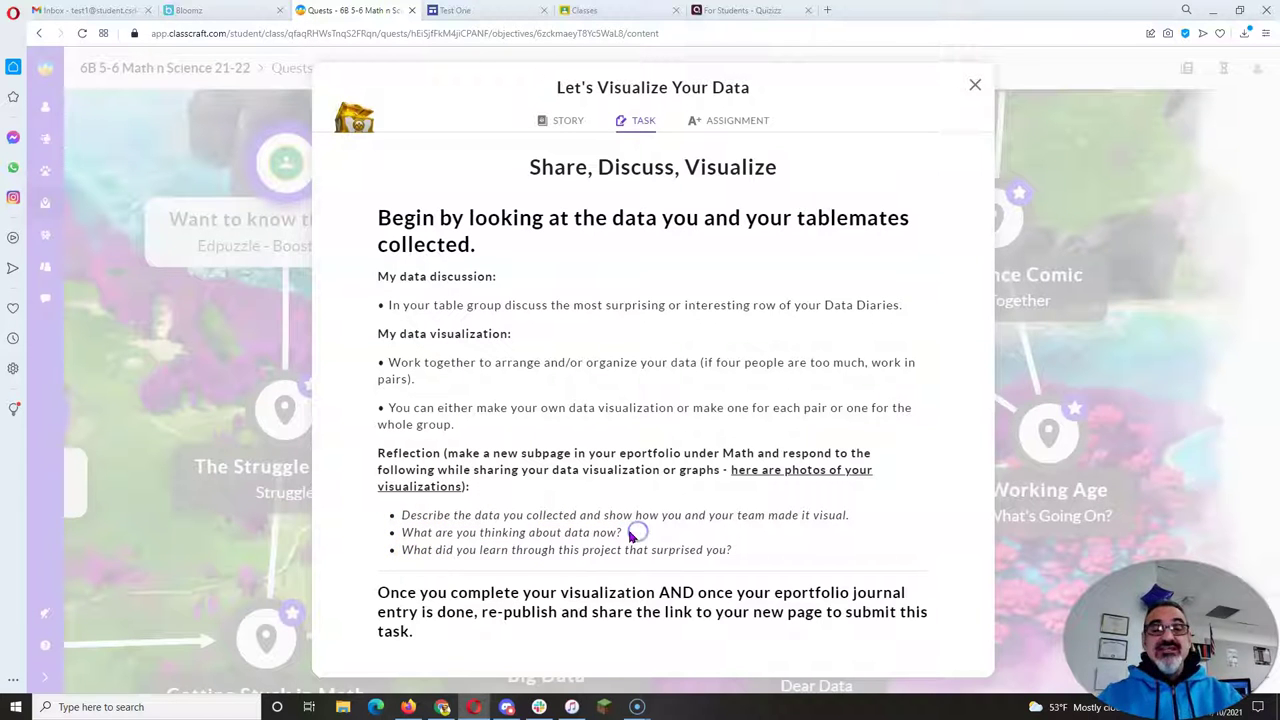
# - Add a new line after 'Then answer the two questions.' and begin typing 'An'
pyautogui.click(472, 10)
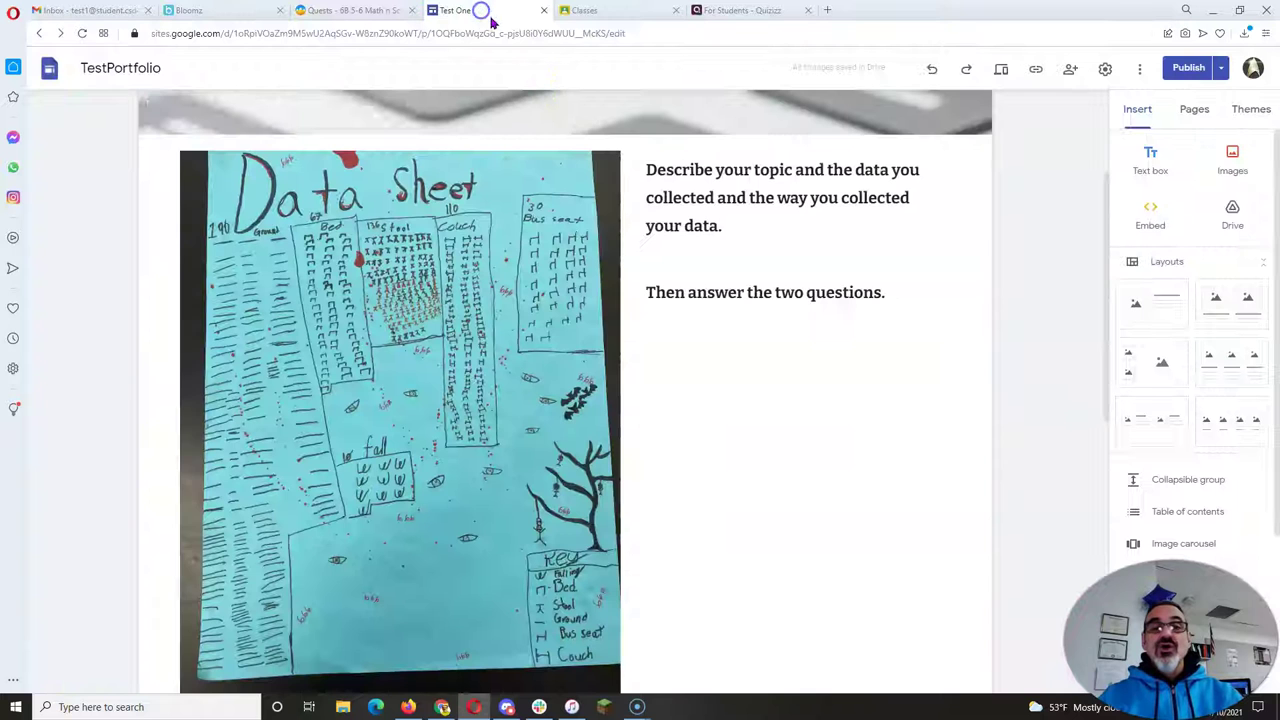
pyautogui.click(741, 242)
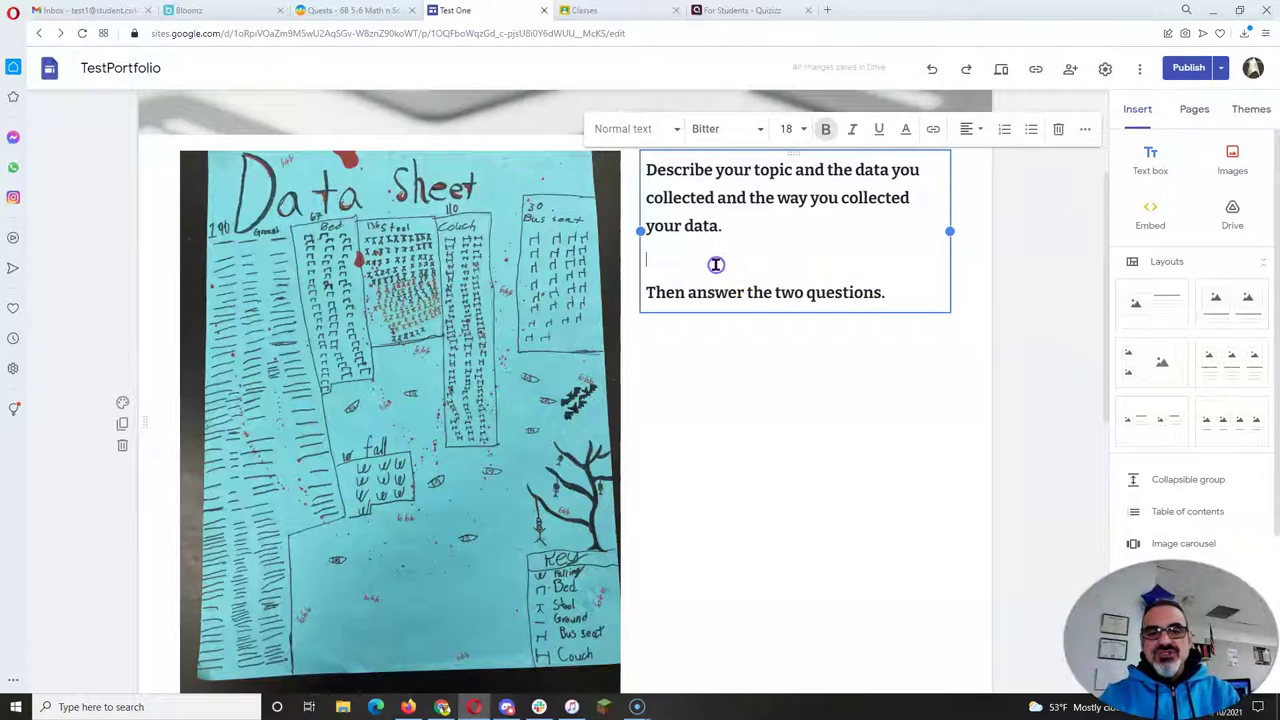
pyautogui.click(880, 293)
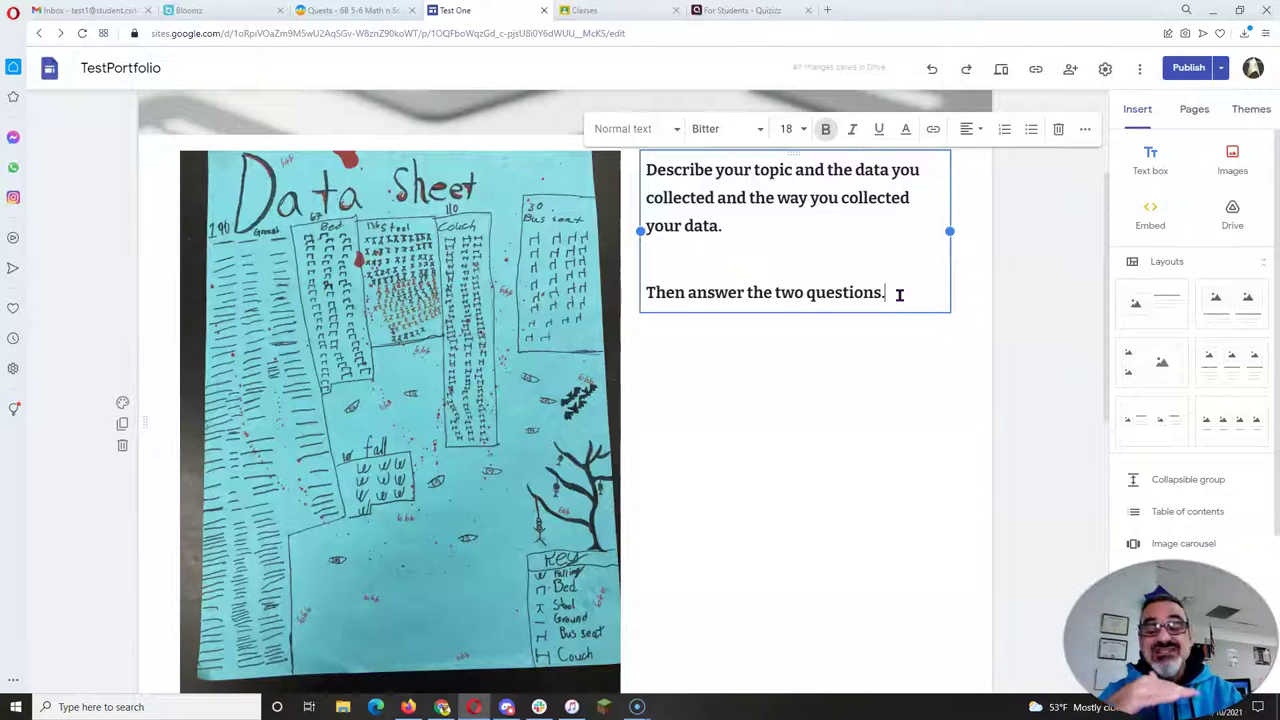
pyautogui.press('Return')
pyautogui.press('Return')
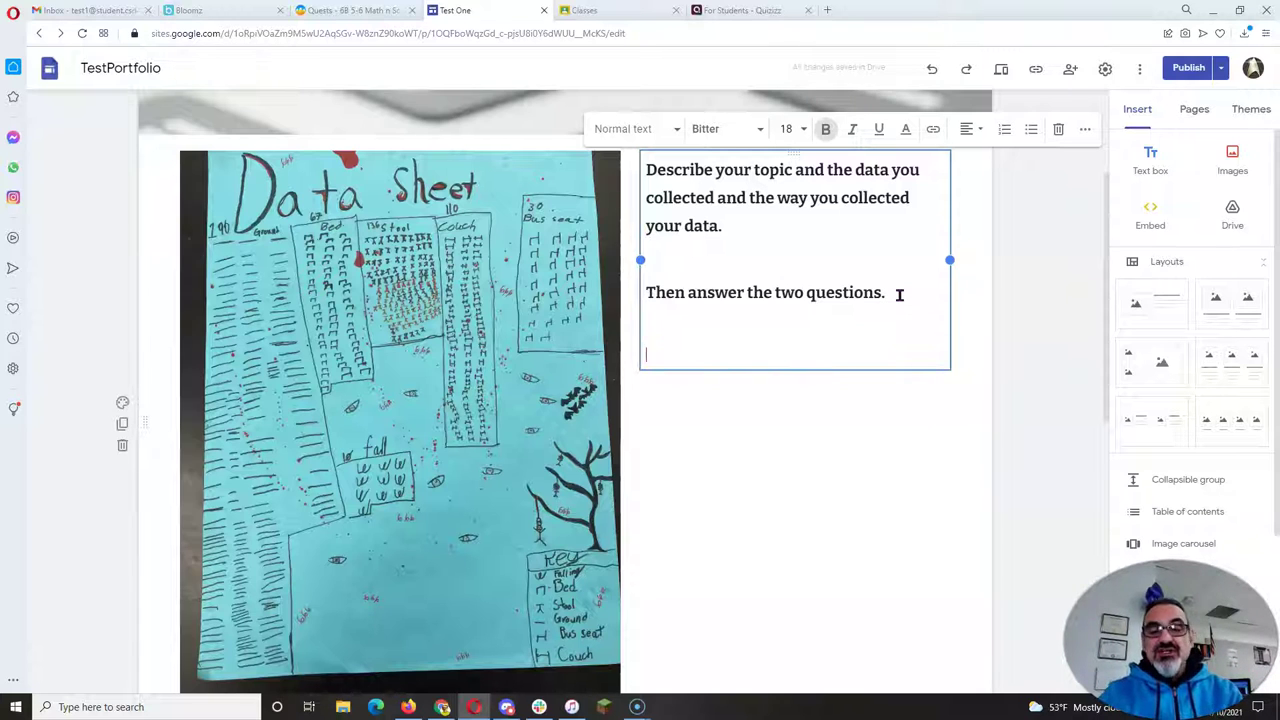
pyautogui.write('An')
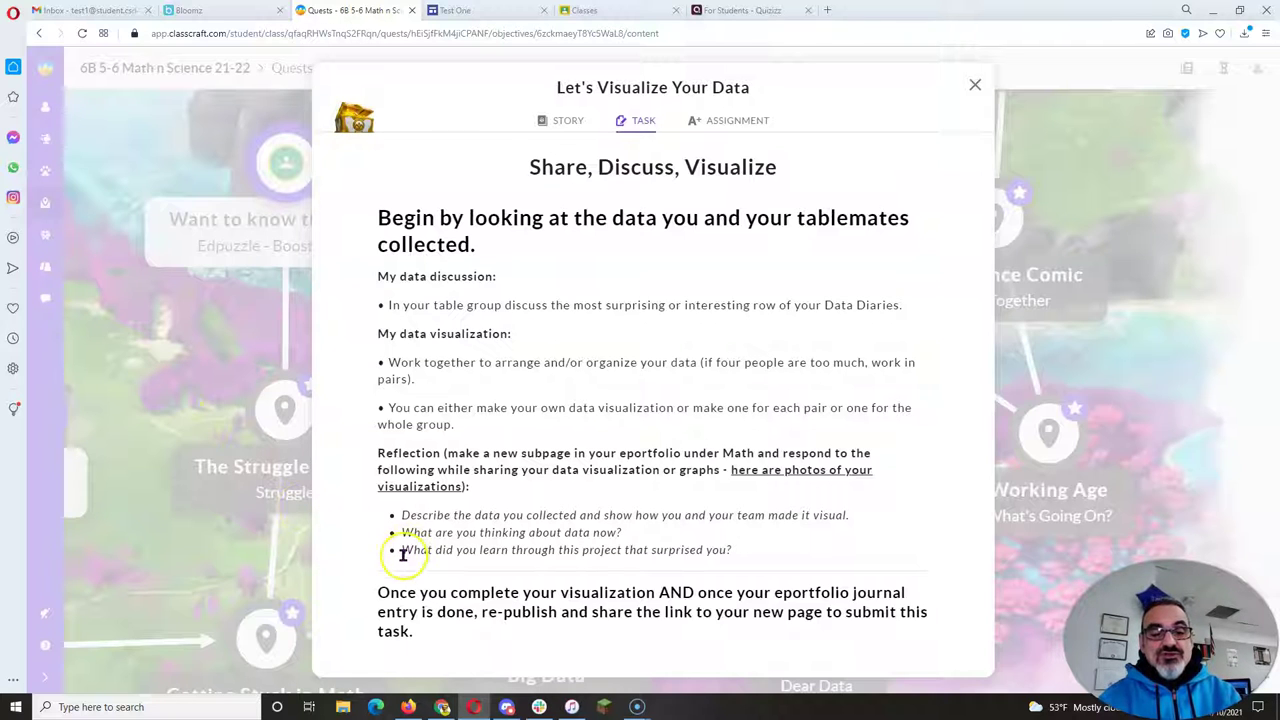
# - Mark the third reflection question, then close the quest task and return to the Sites editor
pyautogui.moveTo(405, 550); pyautogui.dragTo(743, 547)
pyautogui.click(744, 551)
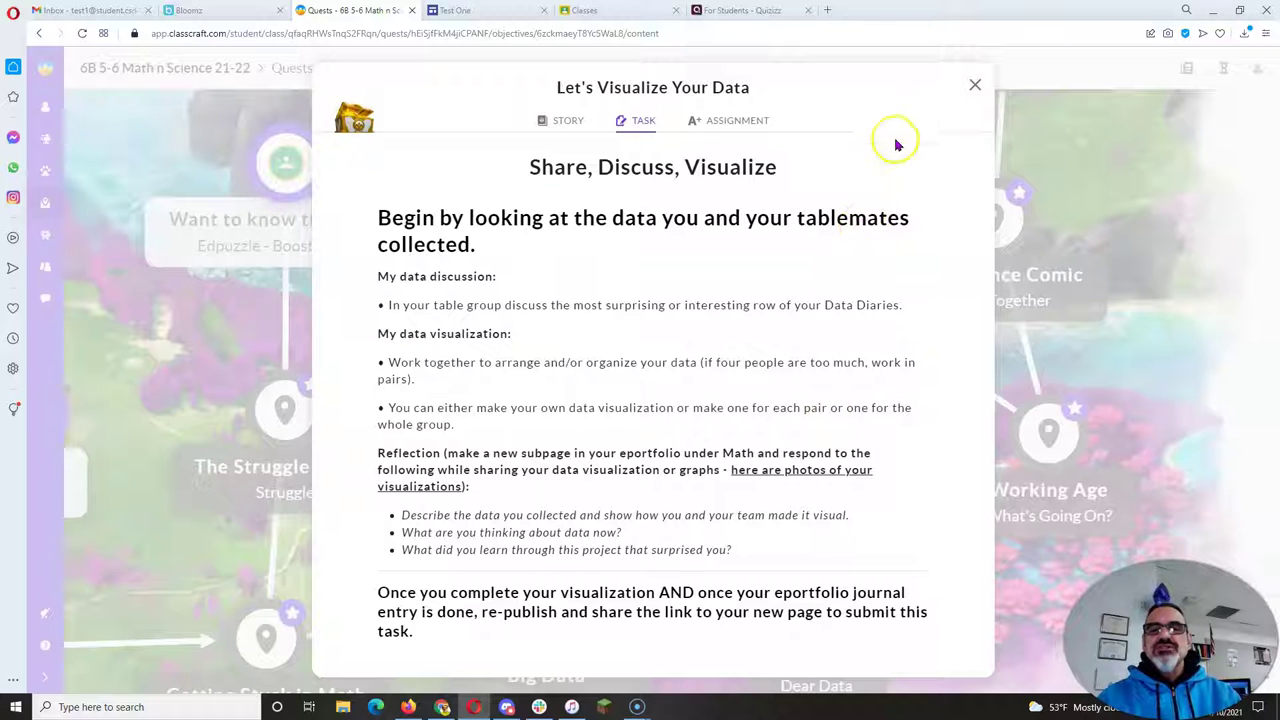
pyautogui.click(976, 88)
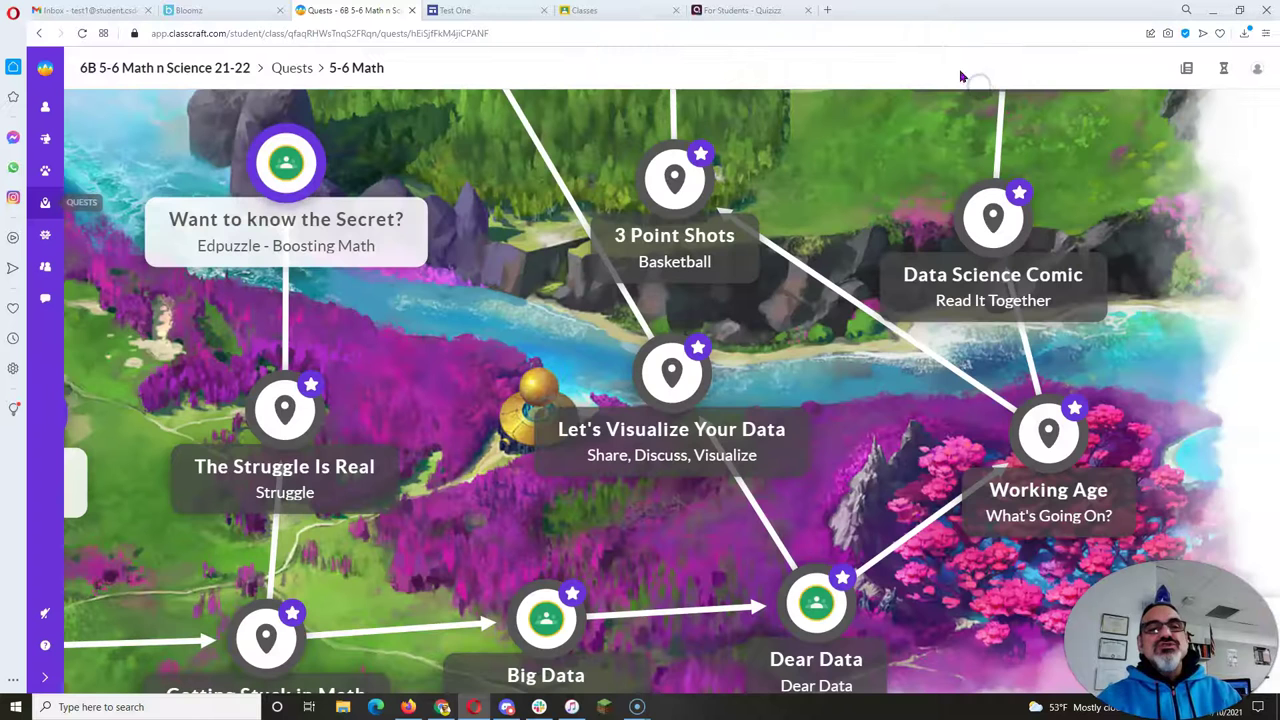
pyautogui.click(471, 10)
# - Publish the TestPortfolio site after review and choose View published site from the Publish menu
pyautogui.scroll(2, 955, 385)
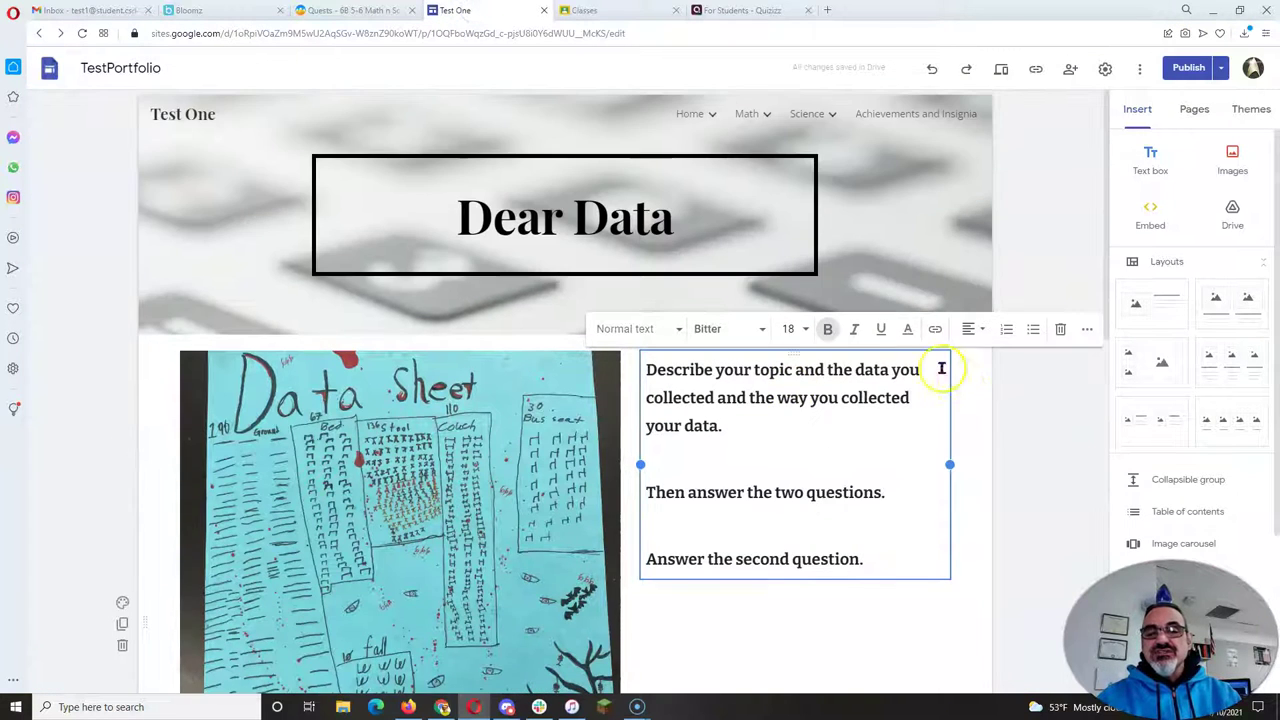
pyautogui.click(1189, 68)
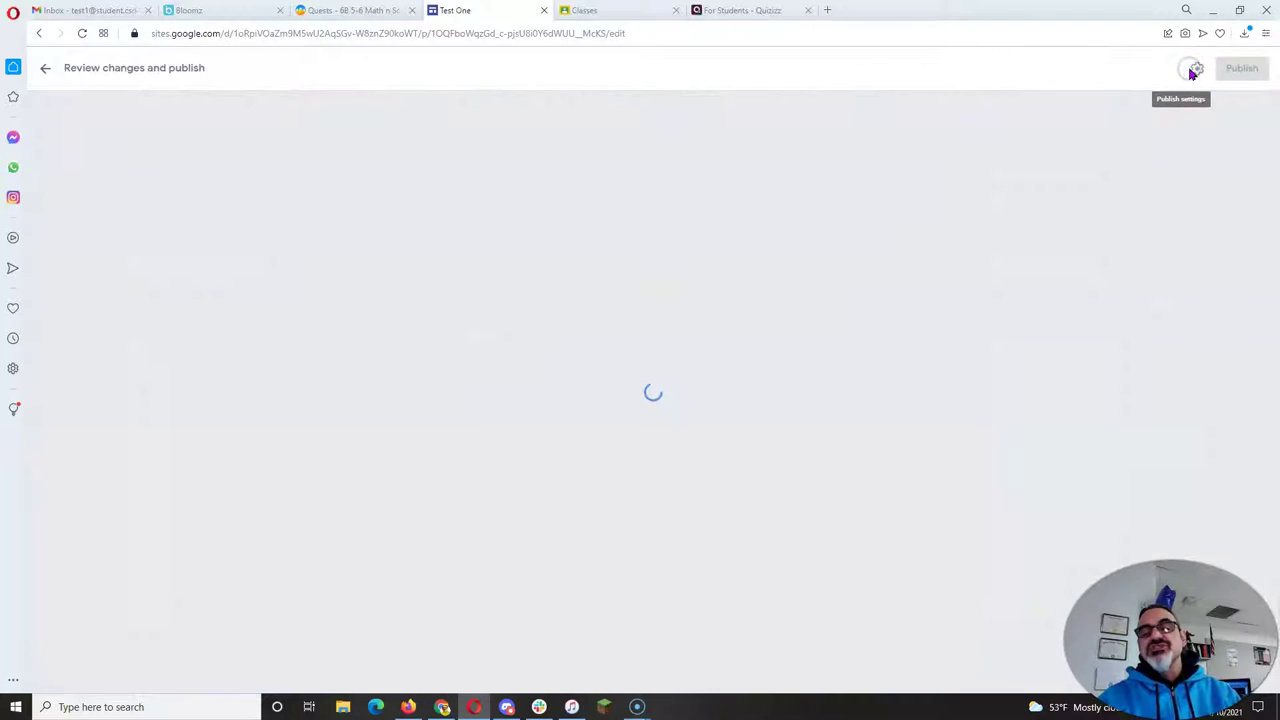
pyautogui.click(1240, 69)
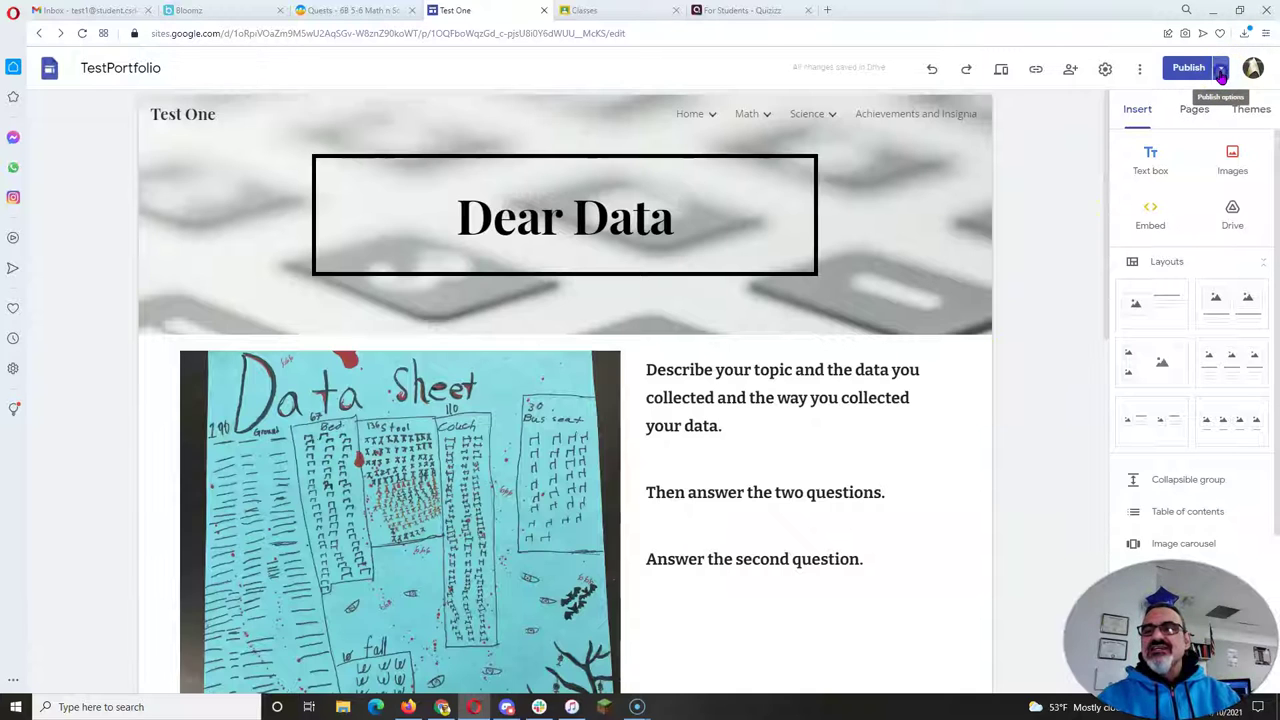
pyautogui.click(1221, 70)
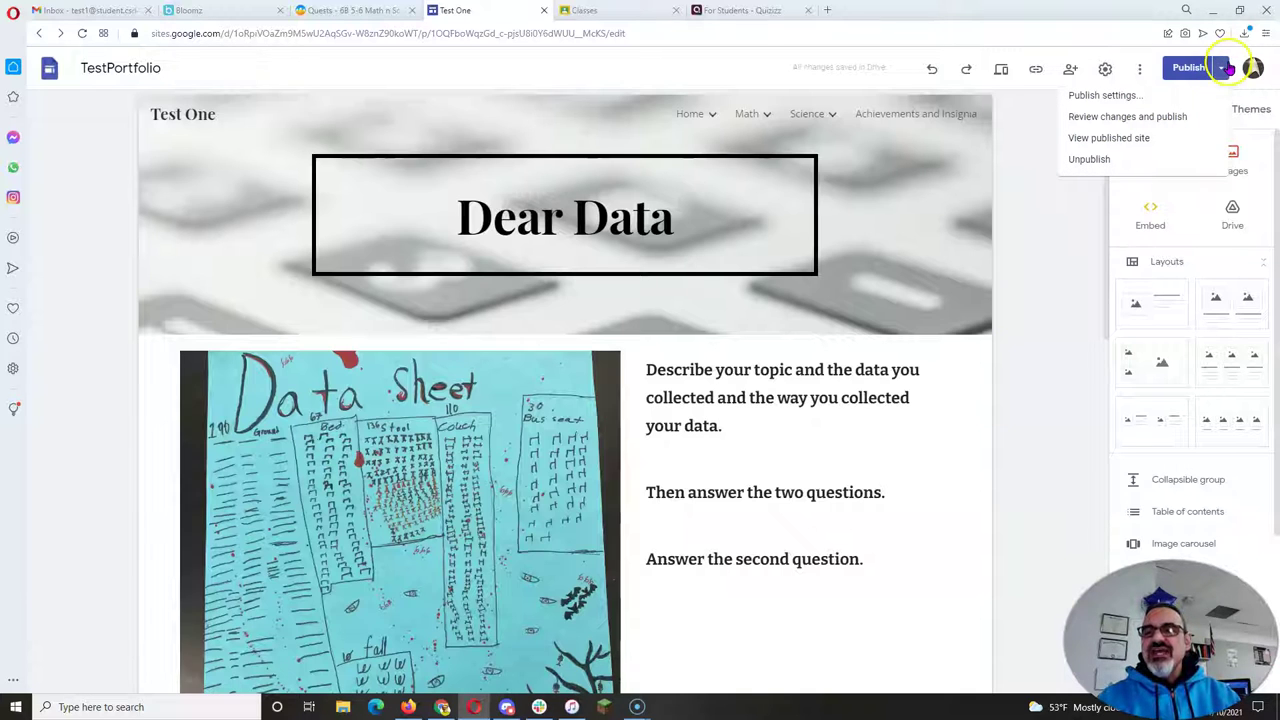
pyautogui.click(1110, 142)
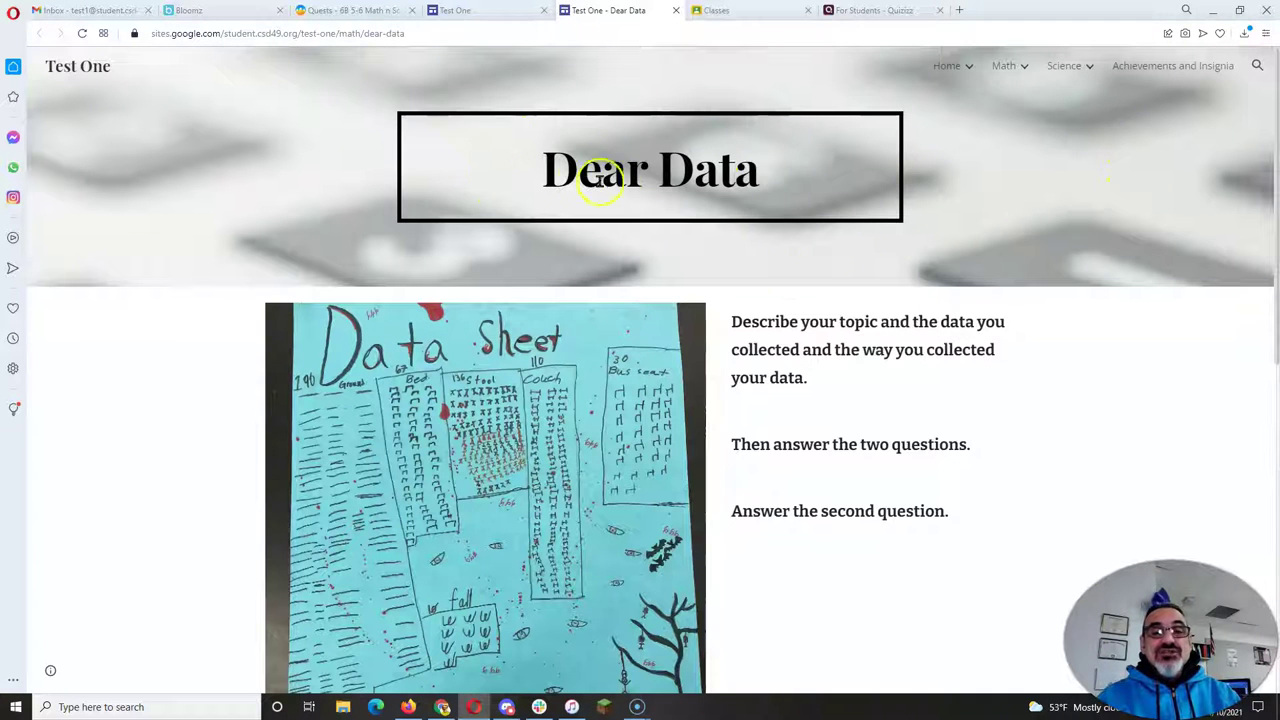
# - Visit Home, then Math > Dear Data on the live site, select its URL, and return to Classcraft
pyautogui.click(946, 67)
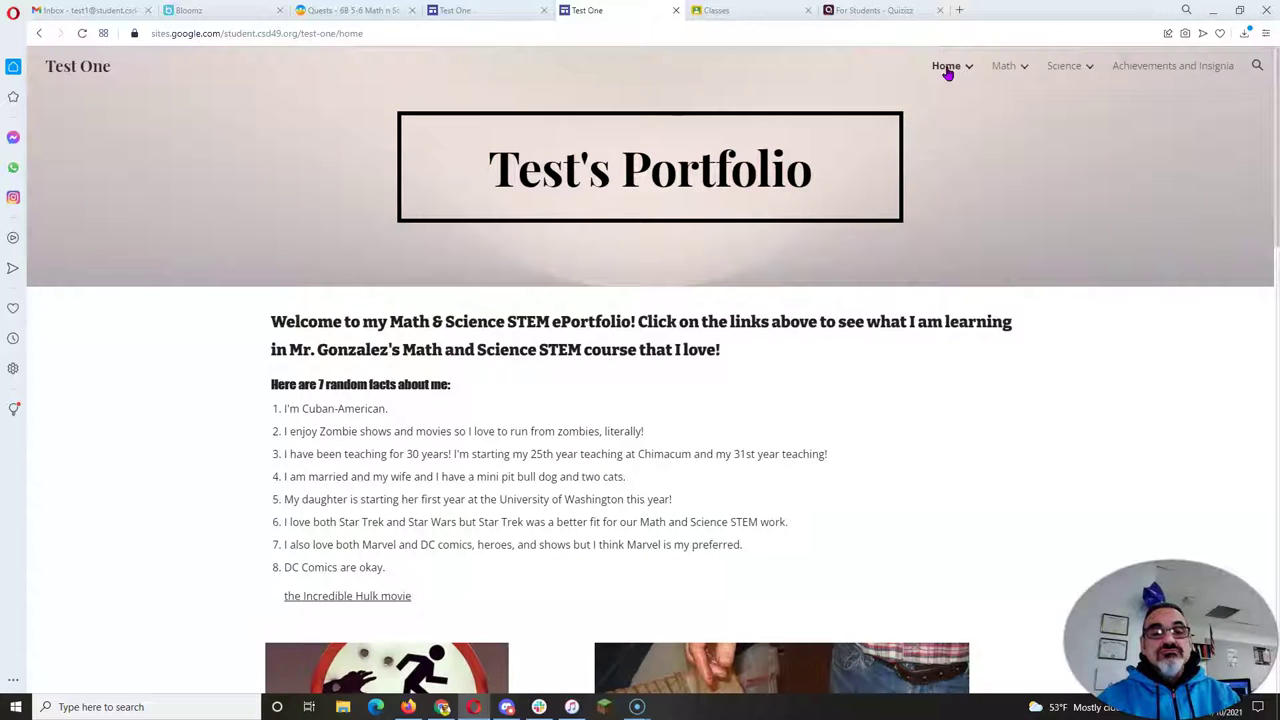
pyautogui.click(1000, 66)
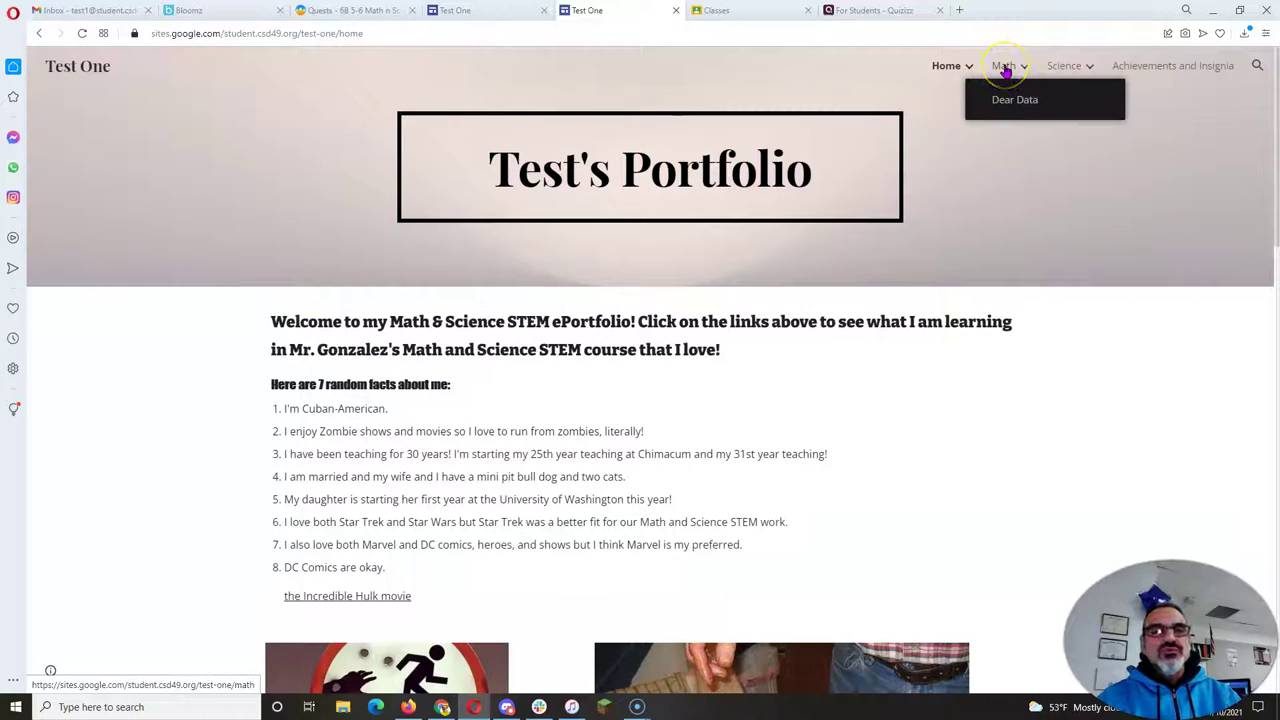
pyautogui.click(1008, 100)
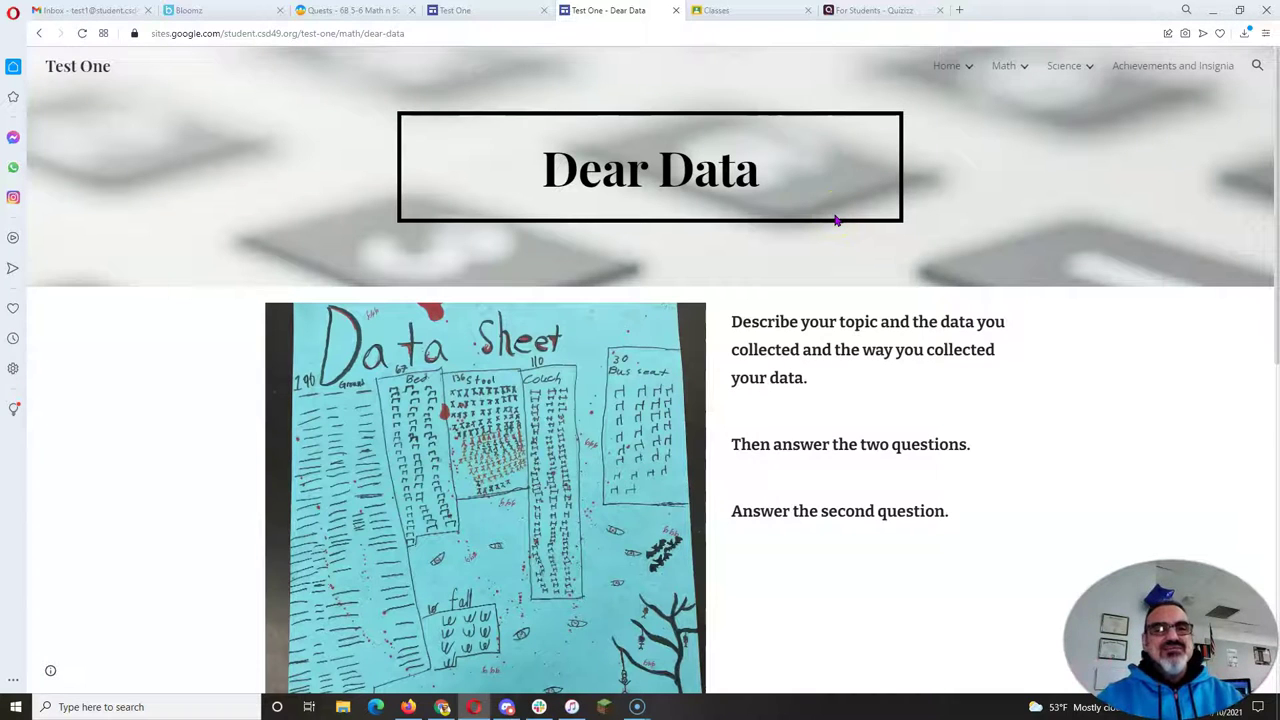
pyautogui.click(410, 33)
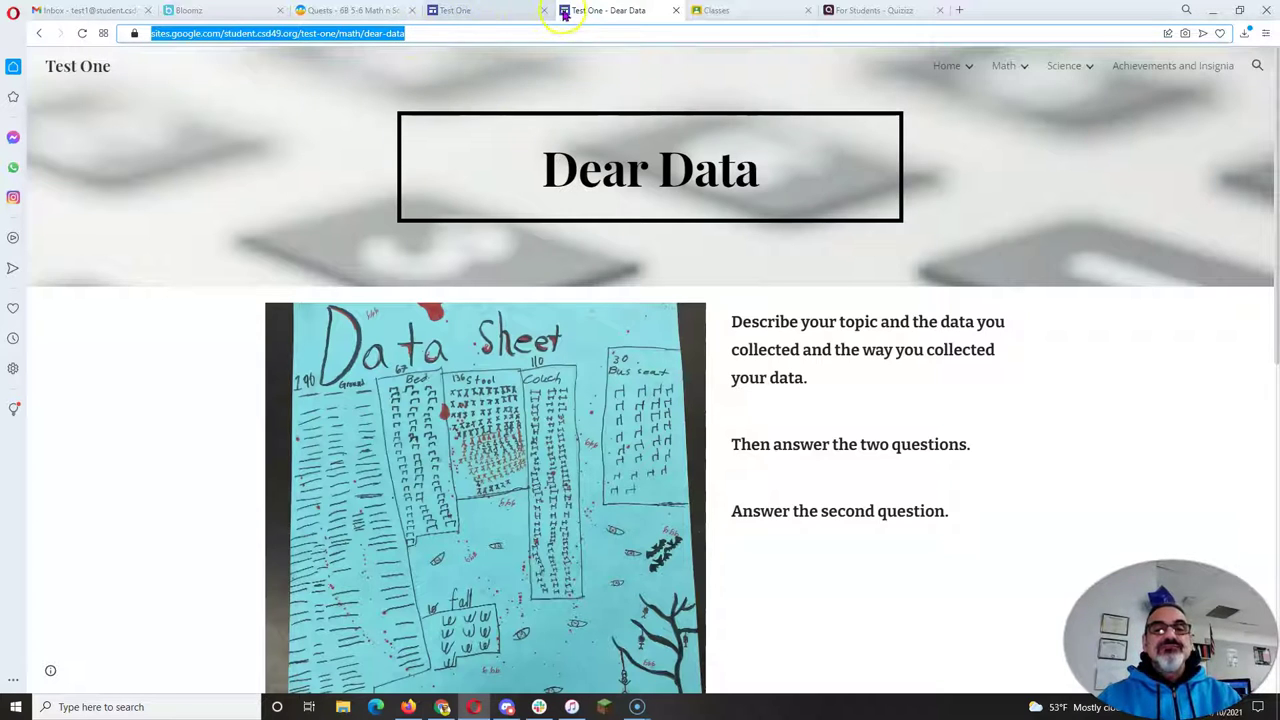
pyautogui.click(370, 10)
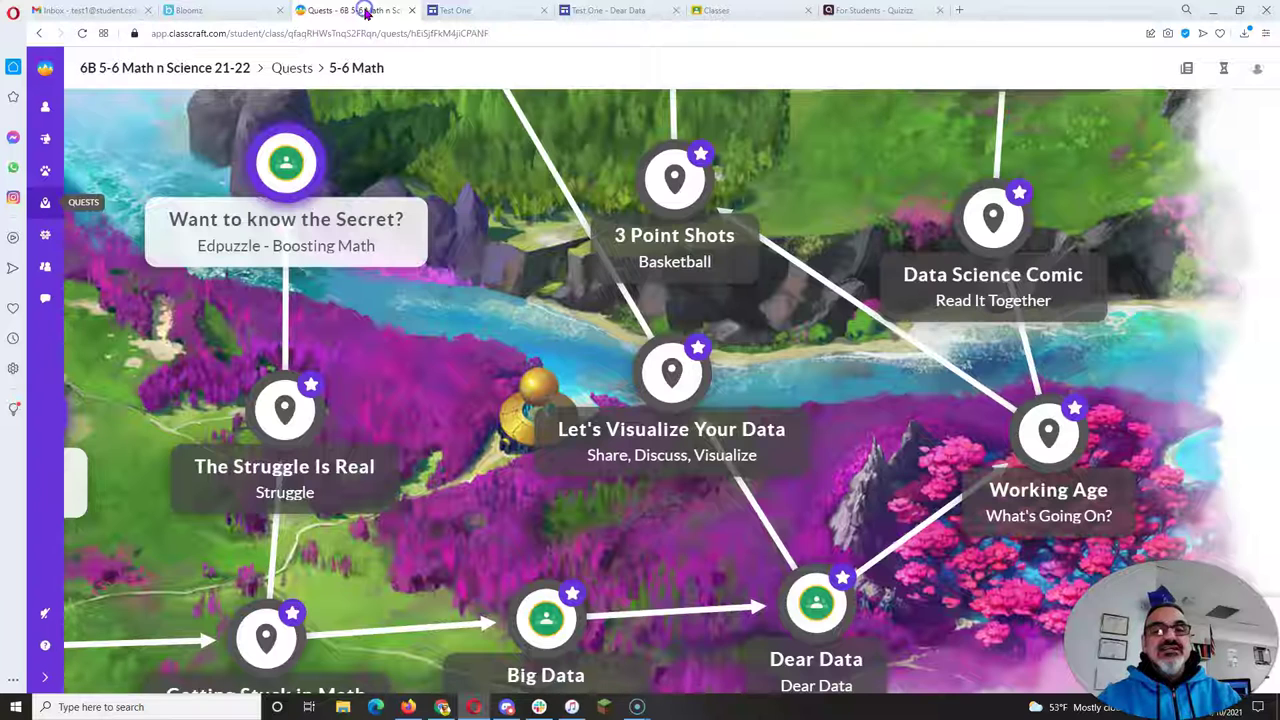
pyautogui.click(671, 372)
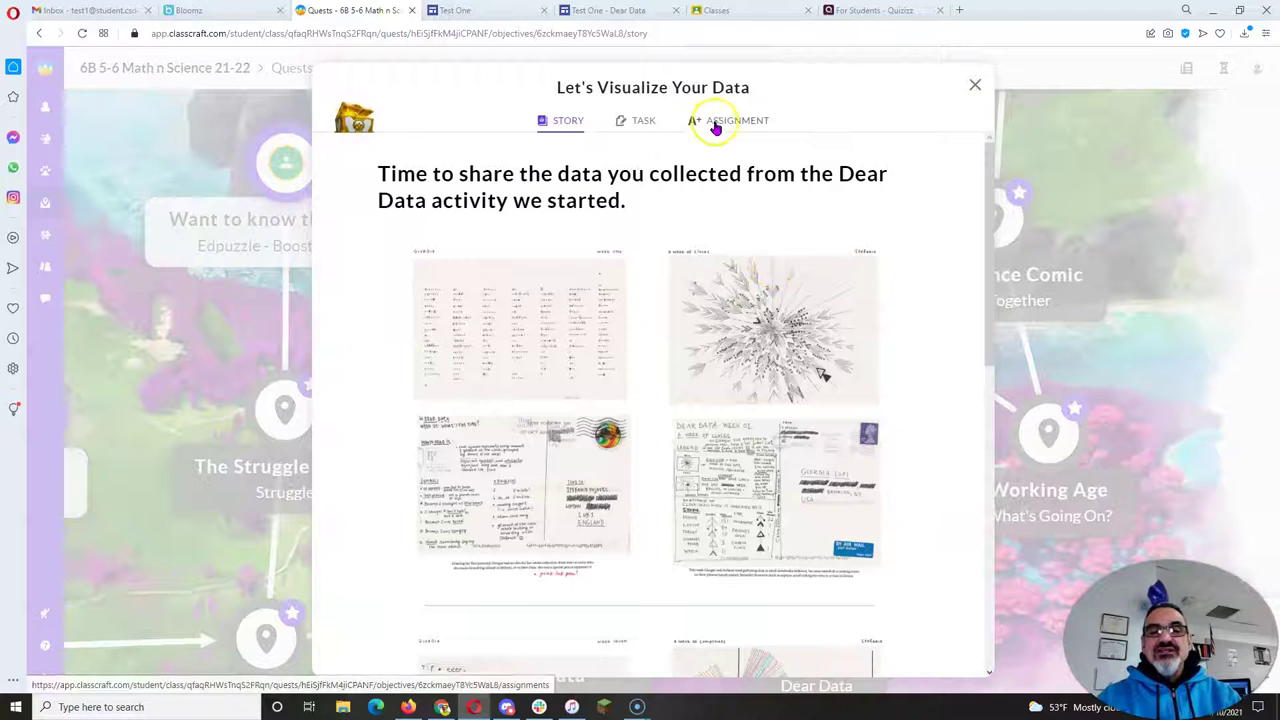
pyautogui.click(716, 122)
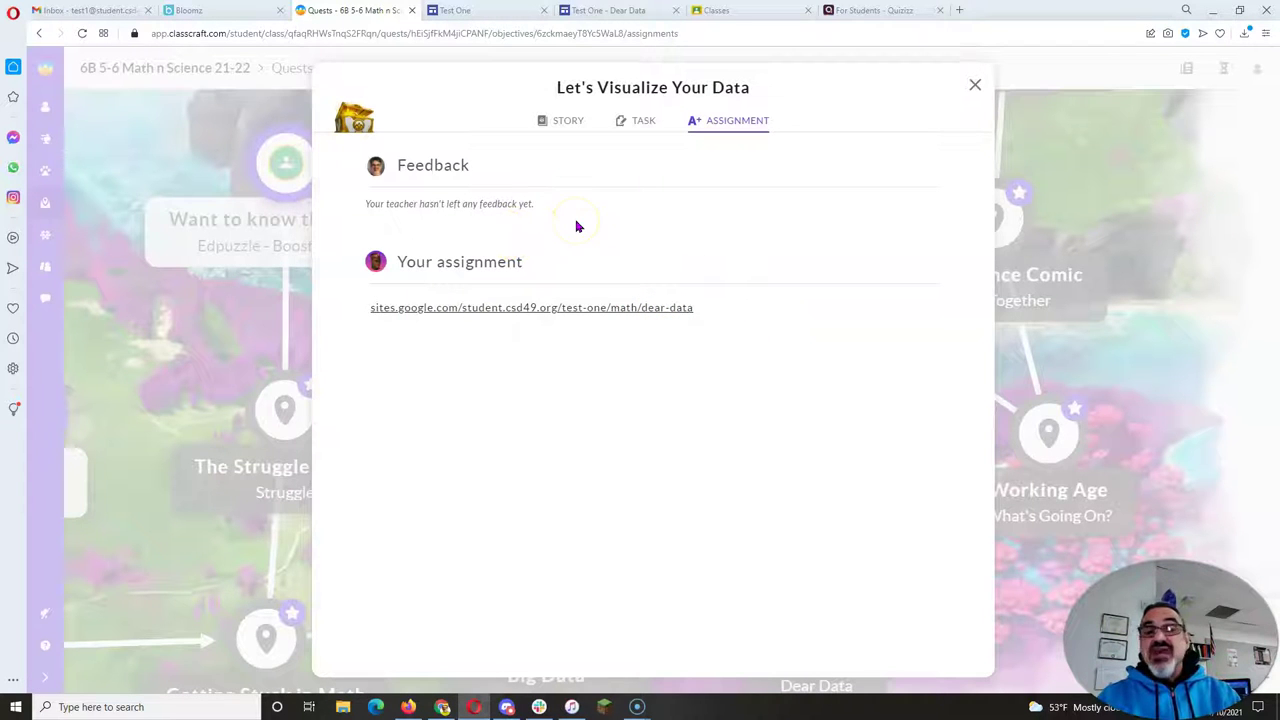
pyautogui.click(975, 85)
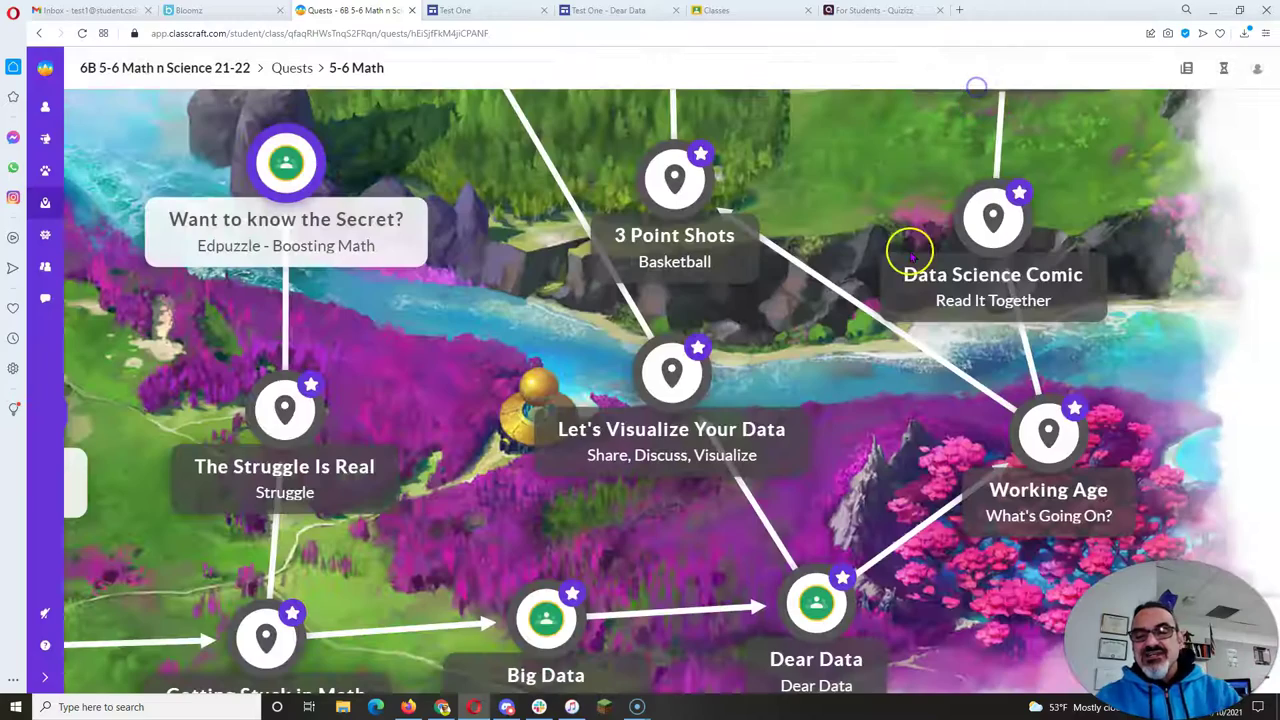